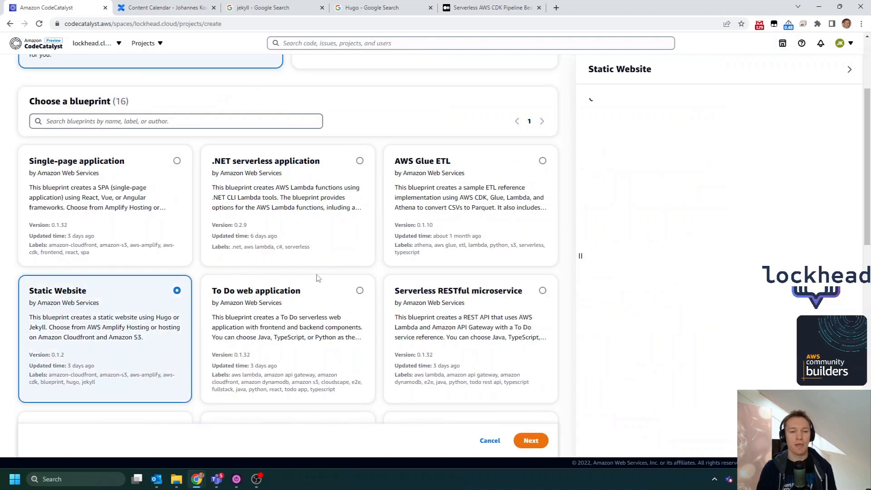
# - Read the Static Website blueprint's details on hosting options, IAM permissions and trust policies, and the project resources it creates
pyautogui.scroll(-1, 689, 199)
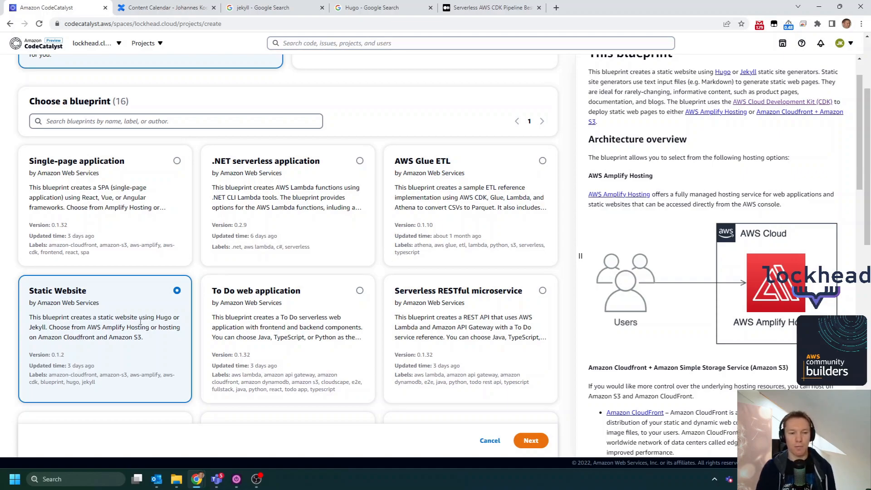
pyautogui.scroll(-1, 731, 190)
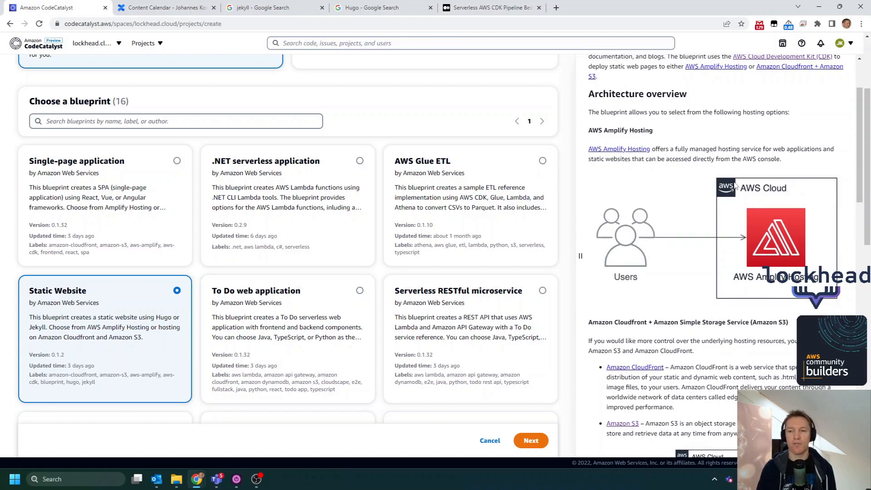
pyautogui.scroll(-1, 689, 133)
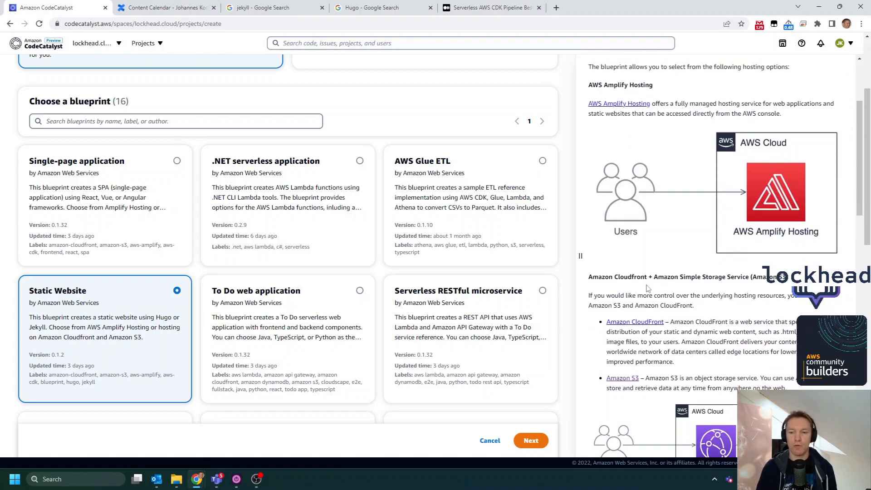
pyautogui.scroll(-2, 646, 174)
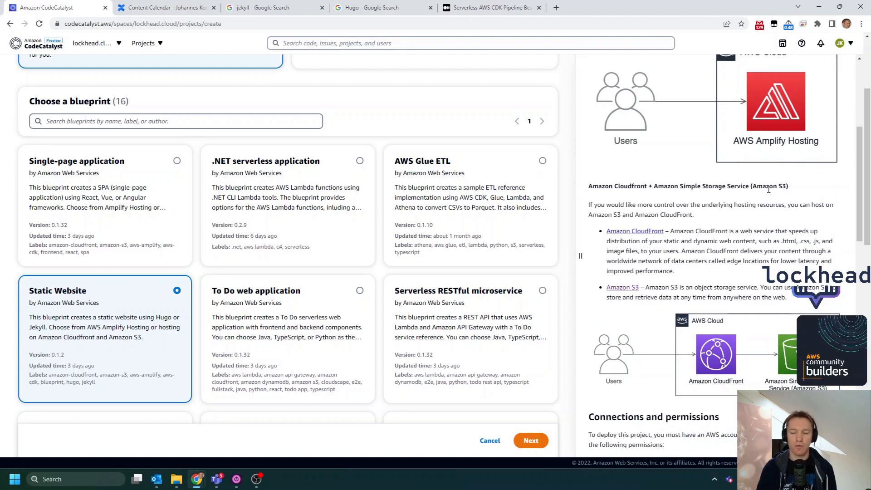
pyautogui.scroll(-1, 701, 213)
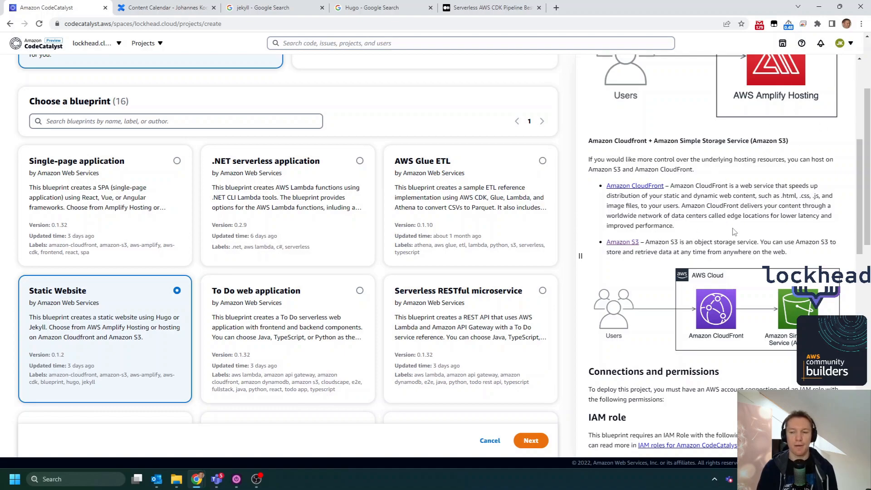
pyautogui.scroll(-1, 736, 232)
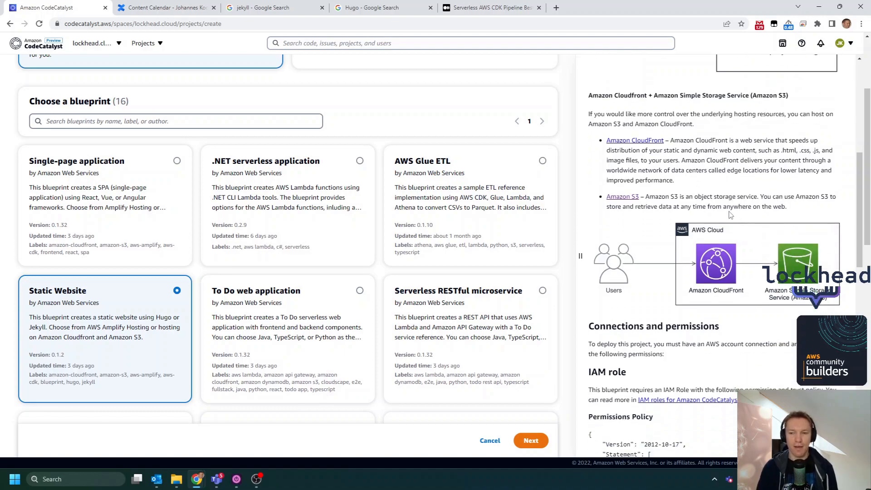
pyautogui.scroll(-1, 732, 132)
pyautogui.scroll(-1, 732, 132)
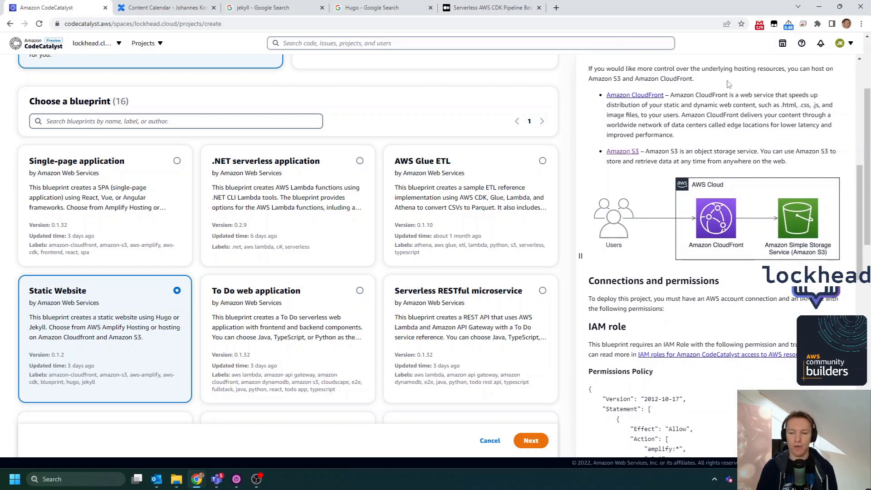
pyautogui.scroll(-2, 710, 116)
pyautogui.scroll(-7, 699, 171)
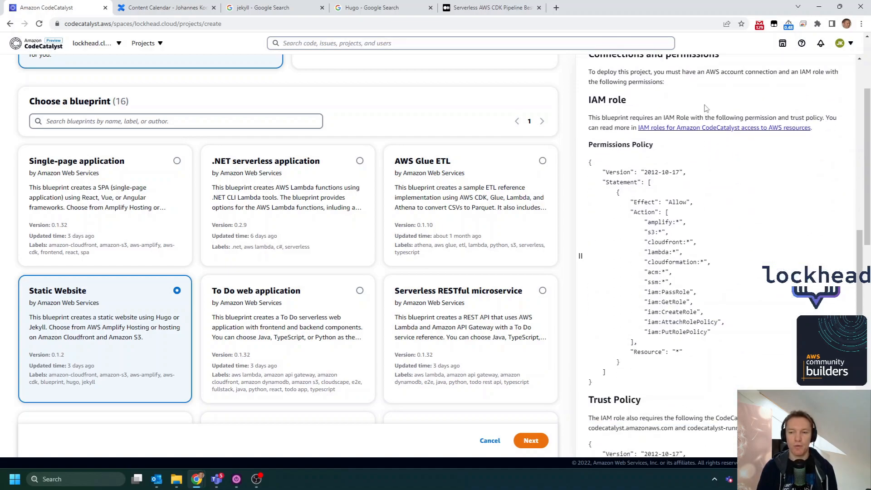
pyautogui.scroll(-3, 695, 155)
pyautogui.scroll(-2, 708, 159)
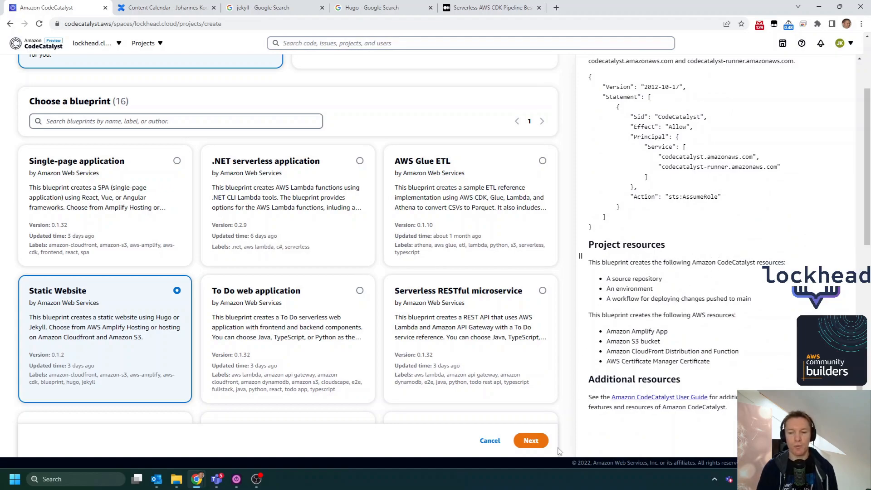
# - Continue with the Static Website blueprint and name the new project hugo-test-project
pyautogui.click(531, 442)
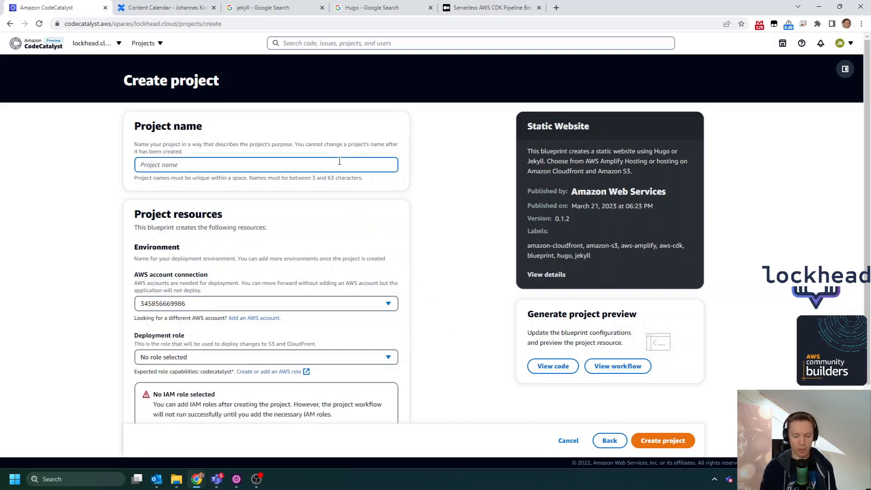
pyautogui.write('hugo-test-projet')
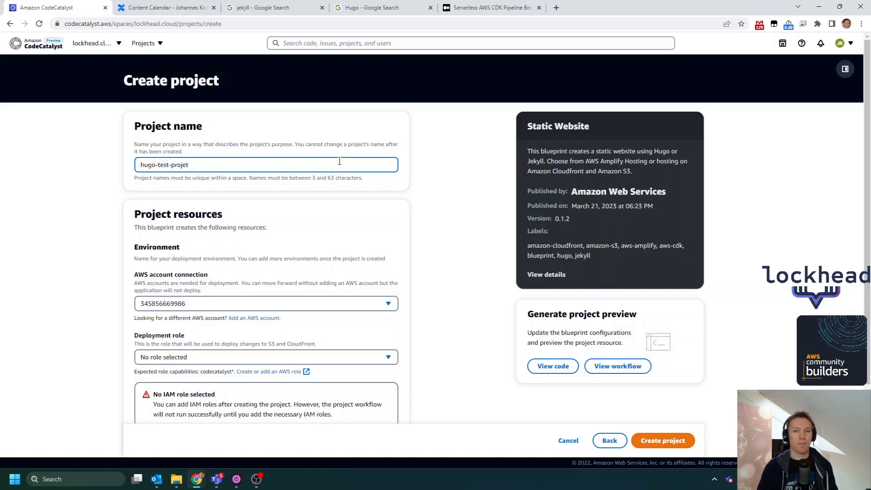
pyautogui.click(379, 6)
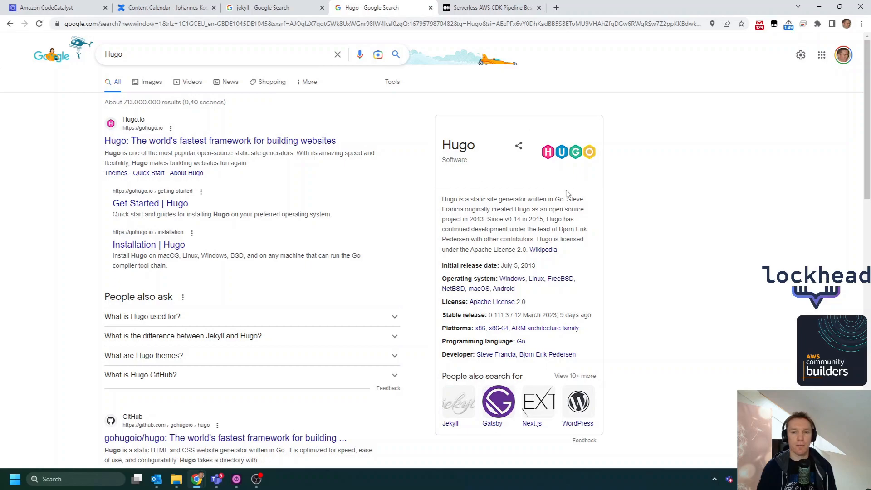
pyautogui.click(293, 11)
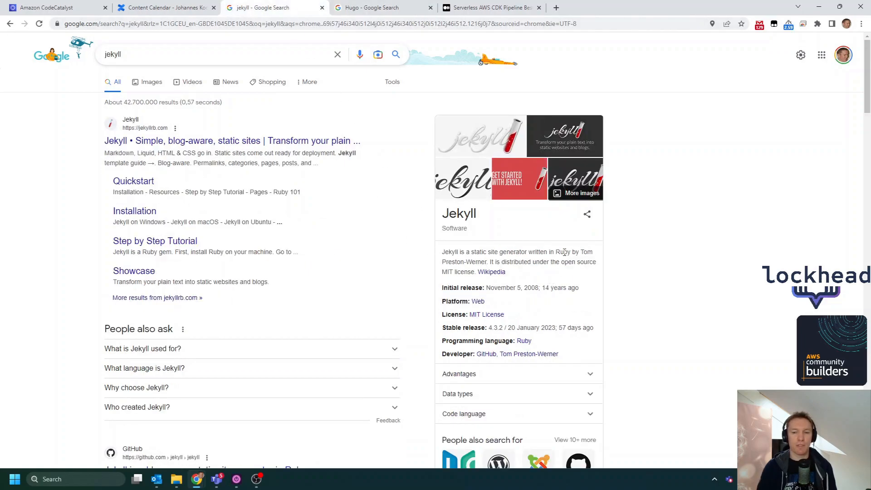
pyautogui.click(41, 8)
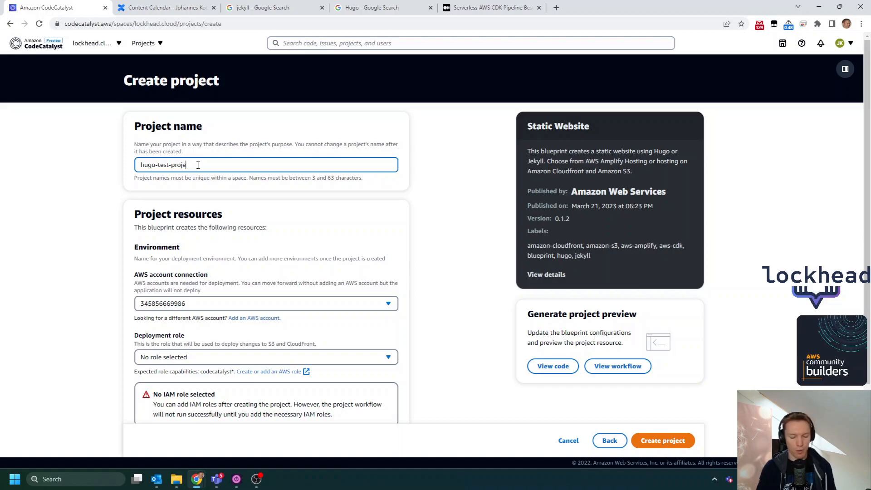
# - Set the project's deployment role to CodeCatalystPreviewDevelopmentAdministrator-wzkn0l
pyautogui.scroll(-1, 247, 178)
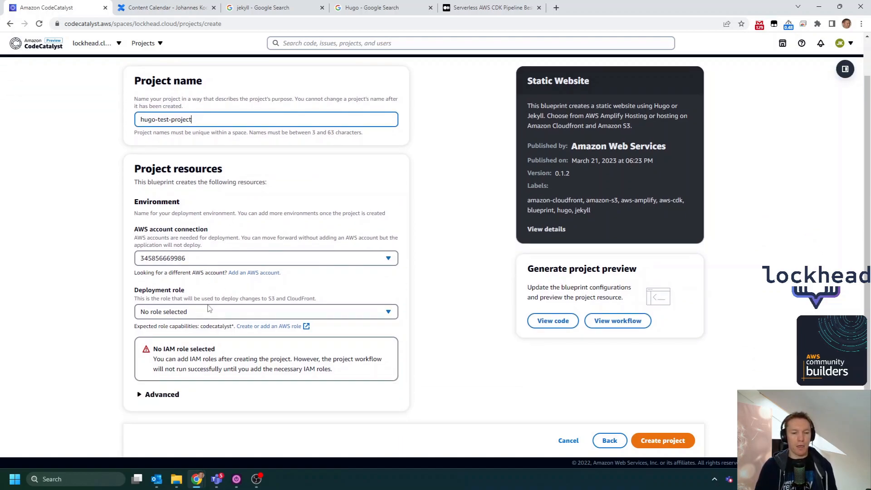
pyautogui.click(181, 313)
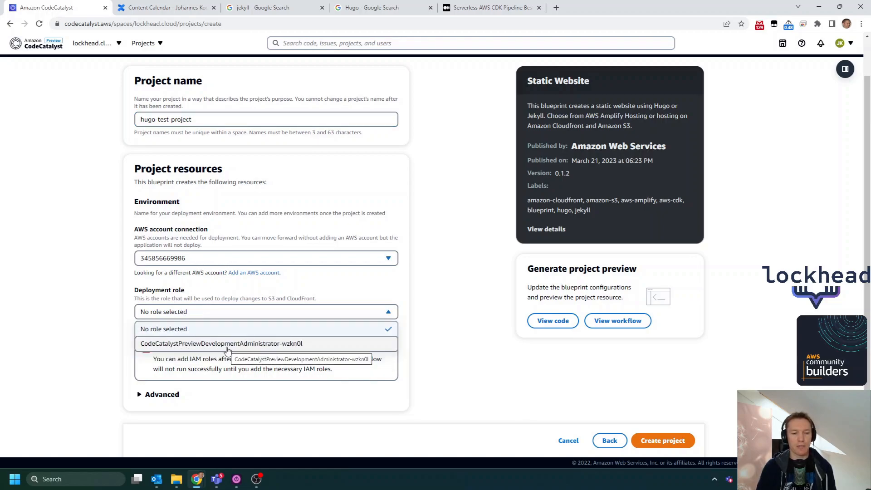
pyautogui.click(198, 345)
# - Expand the advanced configuration options and set the deployment region to eu-central-1
pyautogui.scroll(-1, 189, 294)
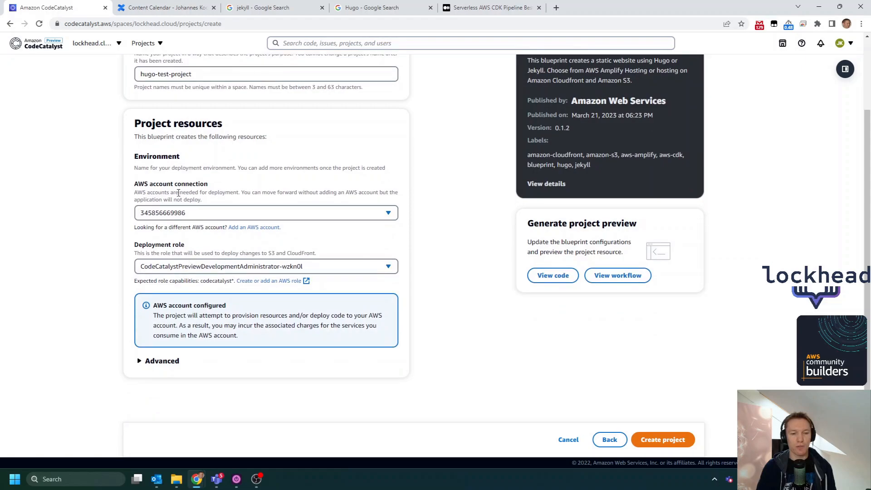
pyautogui.click(170, 362)
pyautogui.scroll(-1, 247, 328)
pyautogui.scroll(-3, 247, 328)
pyautogui.click(189, 283)
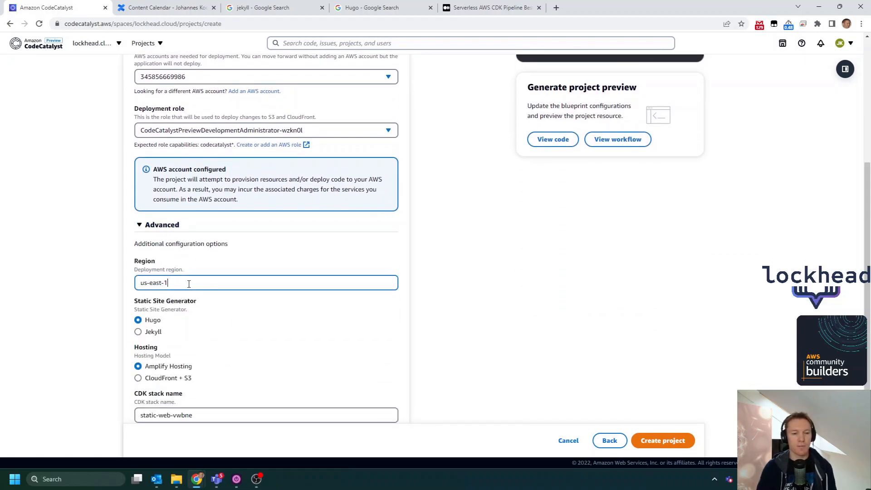
pyautogui.moveTo(178, 282); pyautogui.dragTo(93, 274)
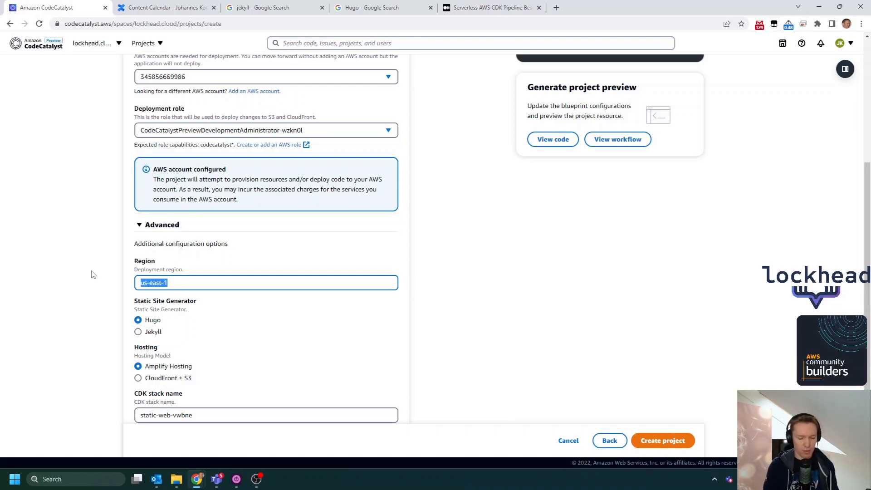
pyautogui.write('eu-central-11')
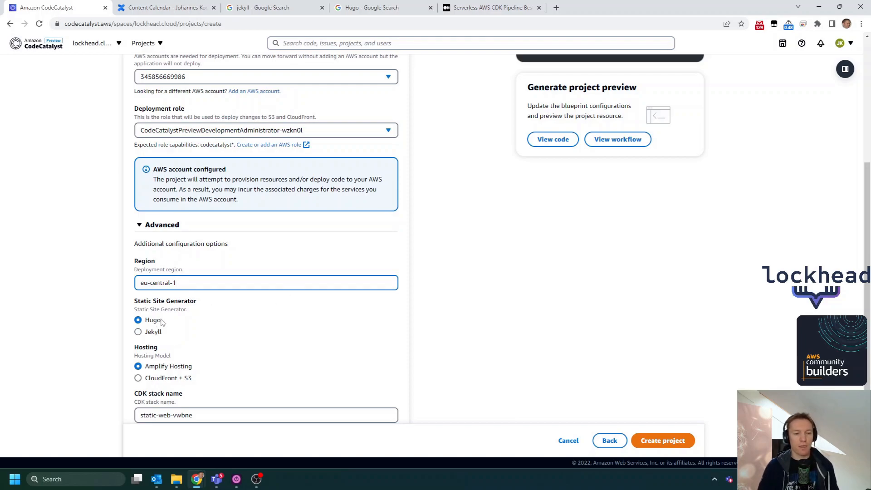
# - Choose CloudFront + S3 as the hosting model and set the CDK stack name to hugo-test-stack
pyautogui.scroll(-1, 167, 261)
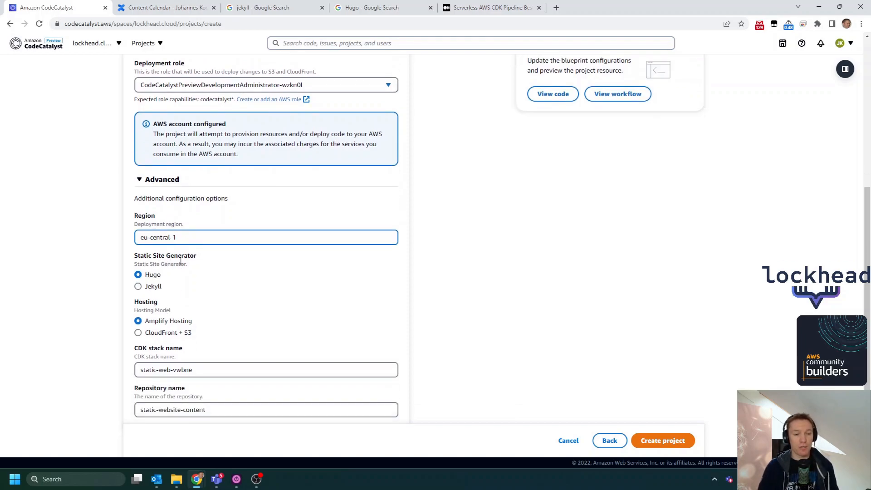
pyautogui.click(162, 334)
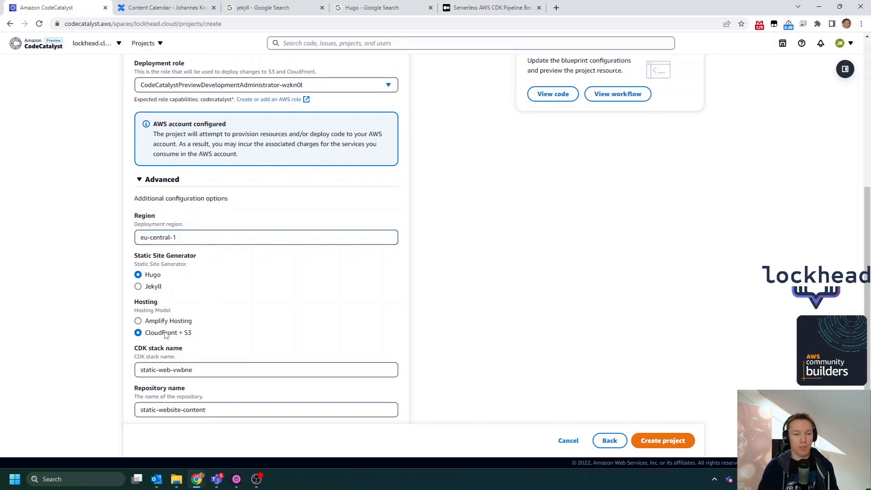
pyautogui.scroll(-2, 205, 279)
pyautogui.moveTo(208, 302); pyautogui.dragTo(108, 302)
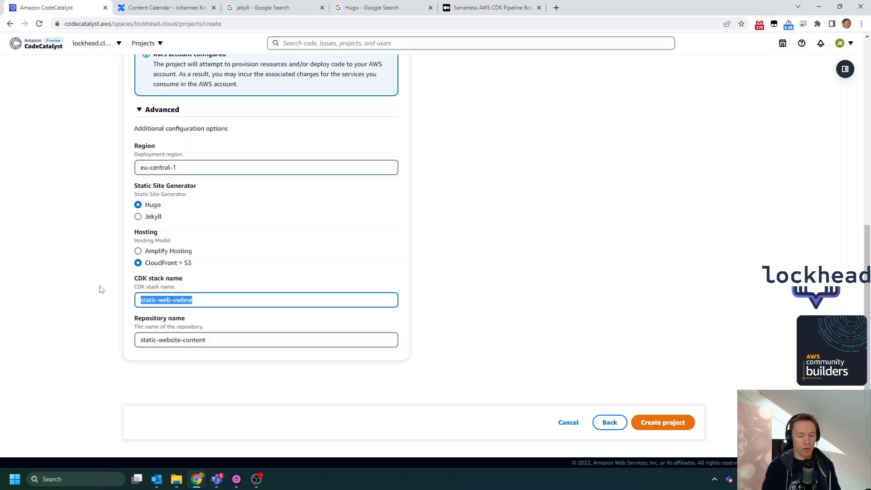
pyautogui.write('hugo-test-stack')
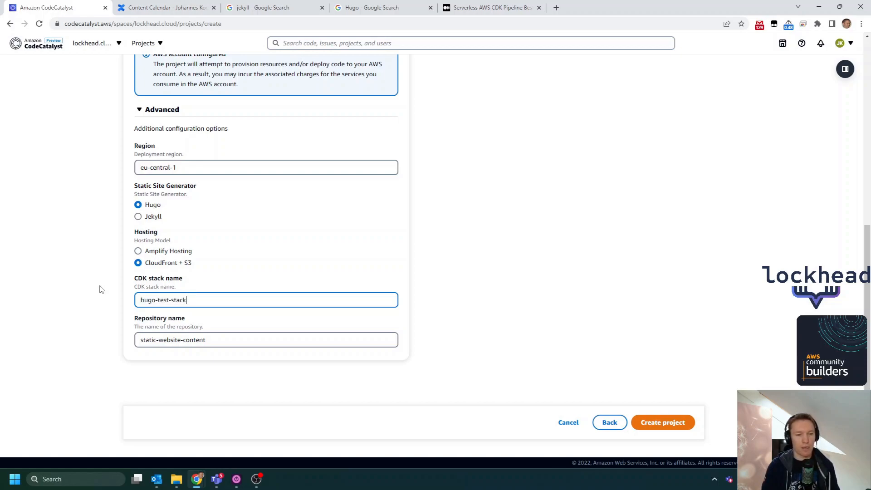
pyautogui.press('Tab')
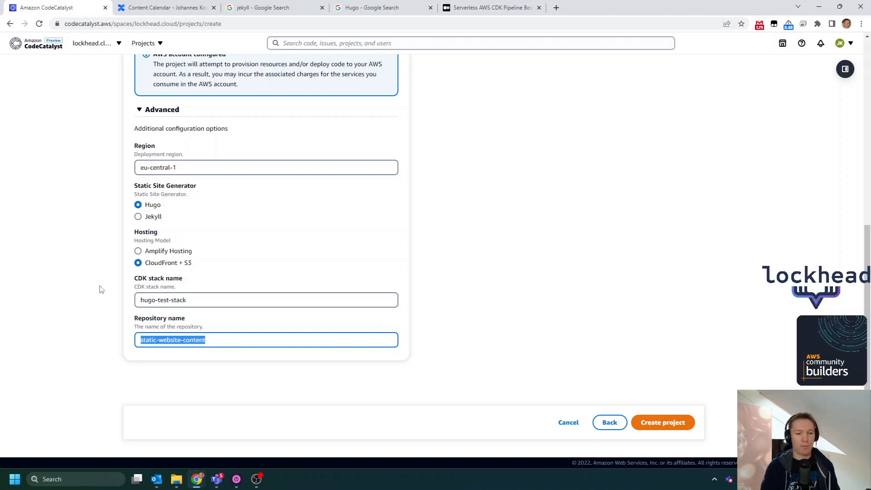
# - Create the project and open its static-website-content source repository
pyautogui.click(662, 424)
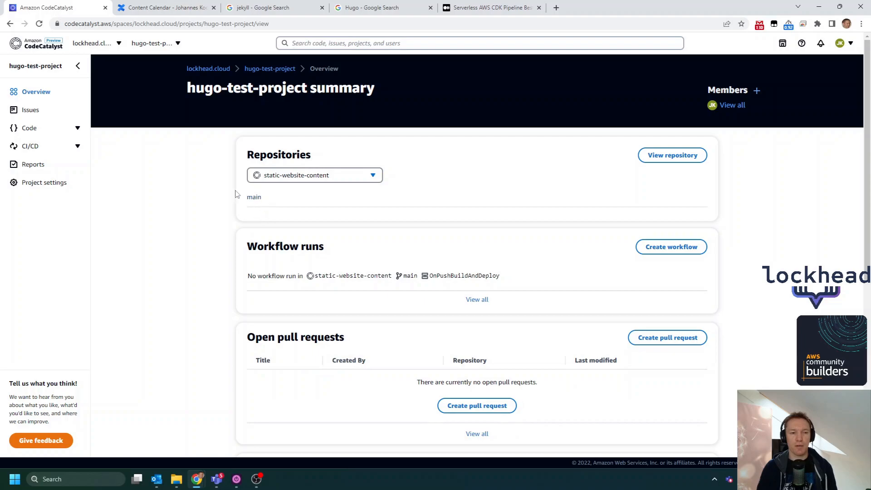
pyautogui.click(32, 129)
pyautogui.click(47, 145)
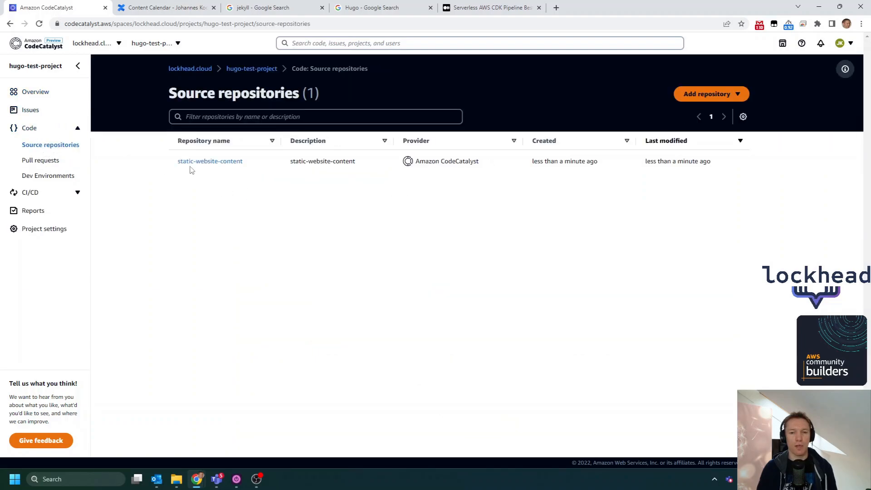
pyautogui.click(226, 162)
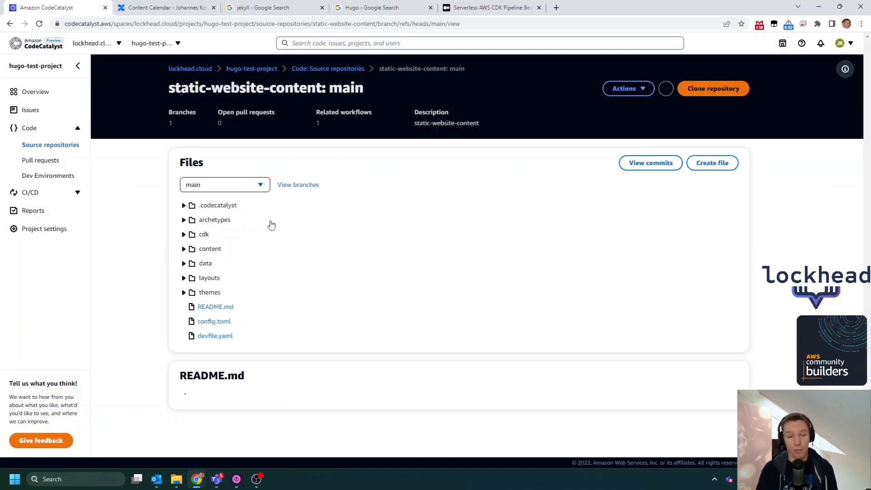
# - Examine the repository's archetypes and cdk folders and the README's instructions and commands for adding a new post
pyautogui.scroll(-1, 364, 260)
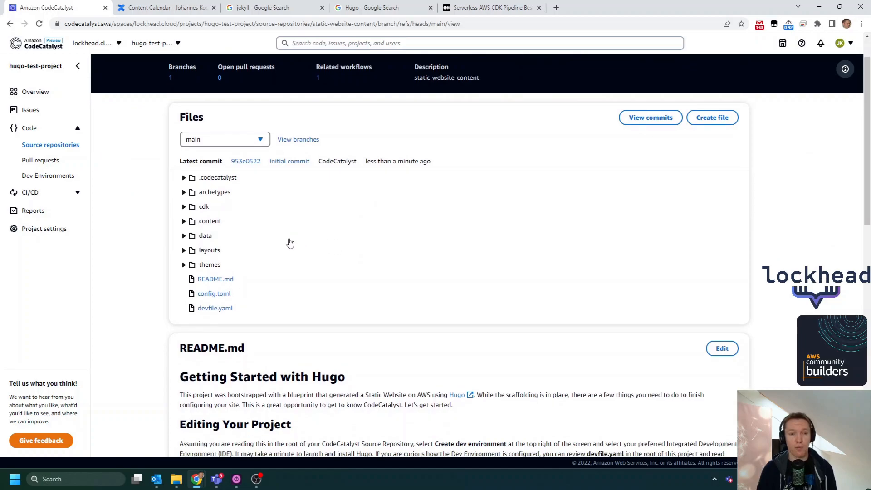
pyautogui.scroll(-2, 288, 243)
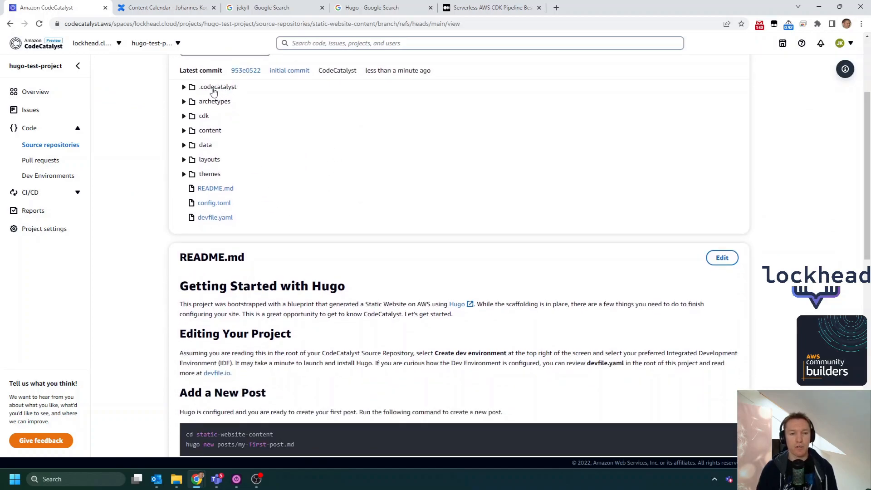
pyautogui.click(205, 107)
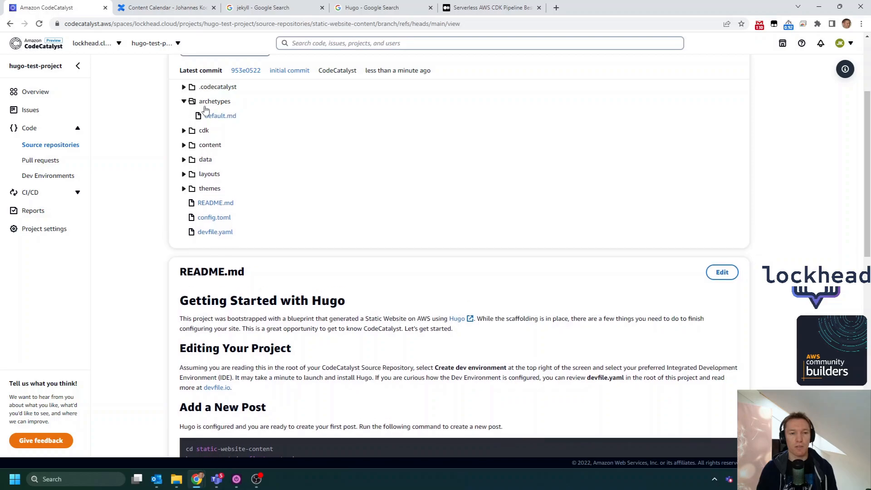
pyautogui.click(185, 132)
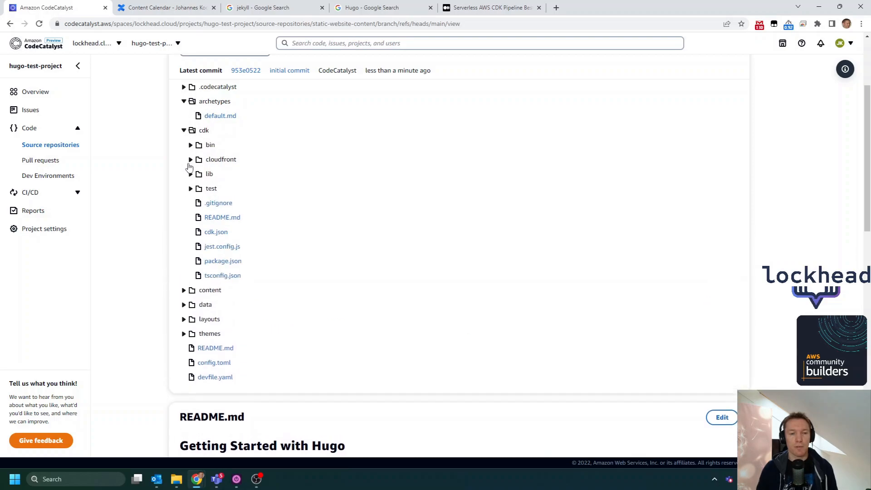
pyautogui.scroll(-7, 218, 173)
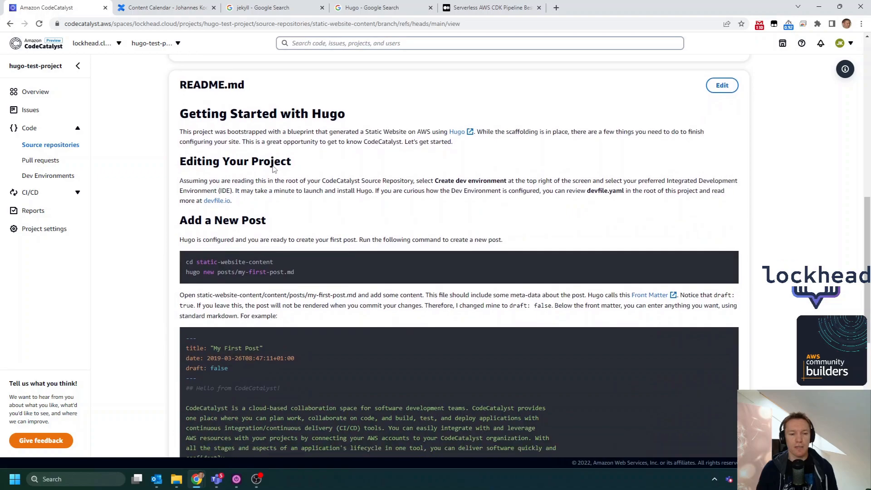
pyautogui.scroll(-1, 274, 170)
pyautogui.scroll(1, 289, 86)
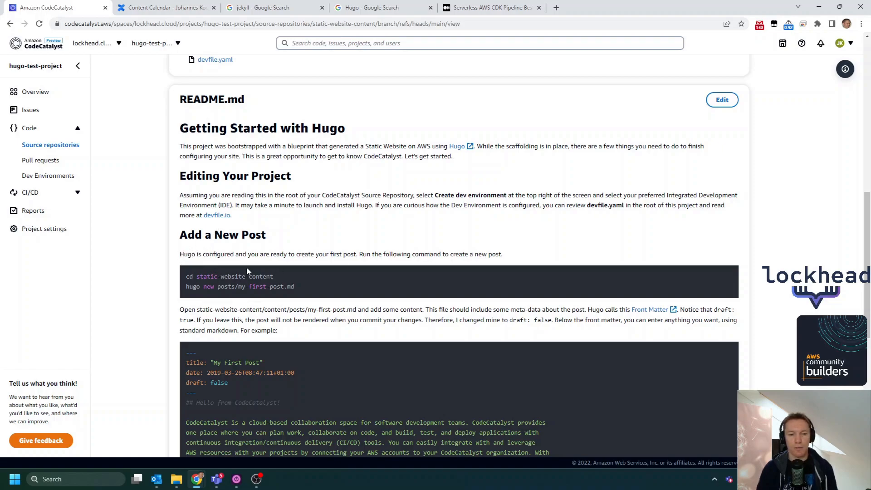
pyautogui.moveTo(304, 291); pyautogui.dragTo(177, 278)
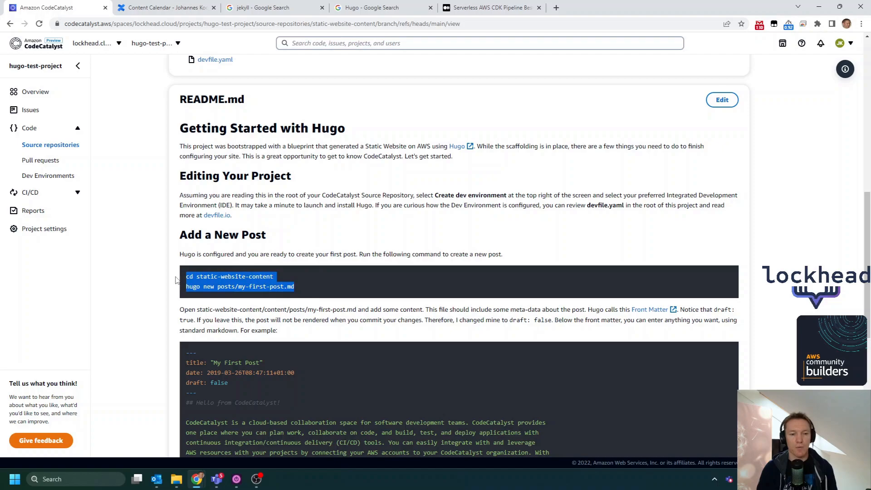
# - Read the rest of the README, covering the sample post, committing changes, observing the workflow and next steps
pyautogui.click(434, 251)
pyautogui.scroll(-2, 292, 263)
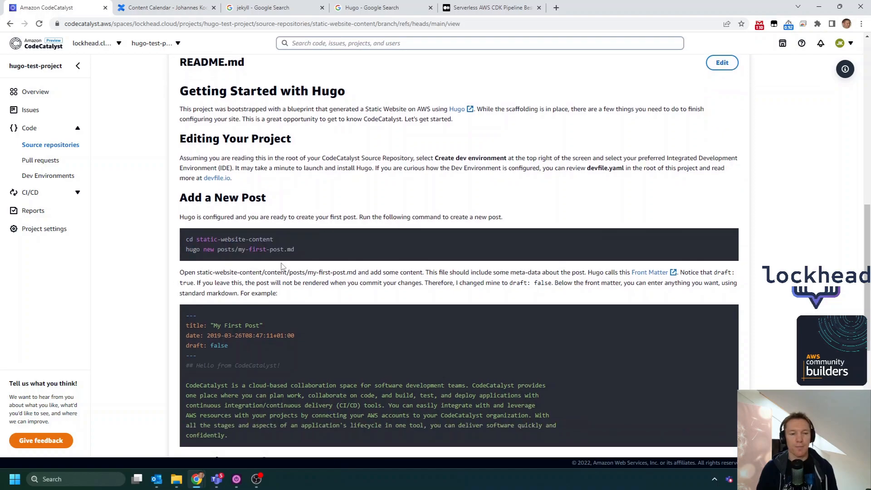
pyautogui.scroll(-2, 277, 217)
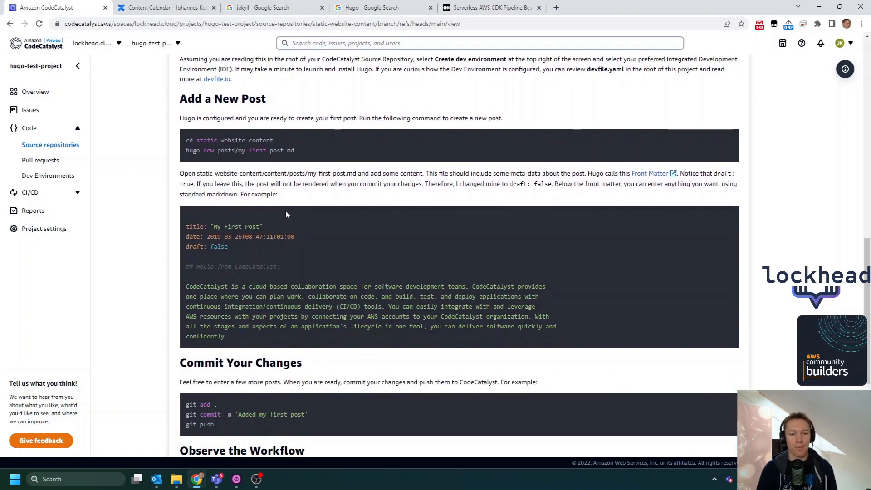
pyautogui.scroll(-4, 306, 251)
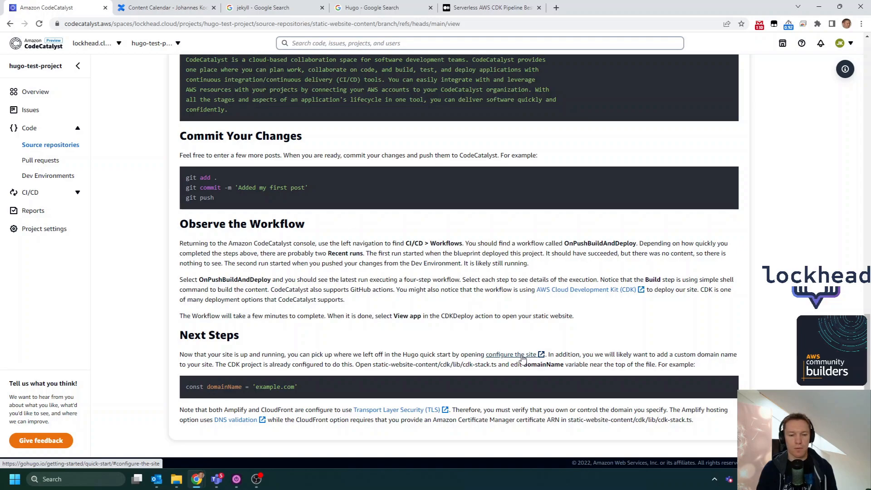
pyautogui.scroll(15, 291, 227)
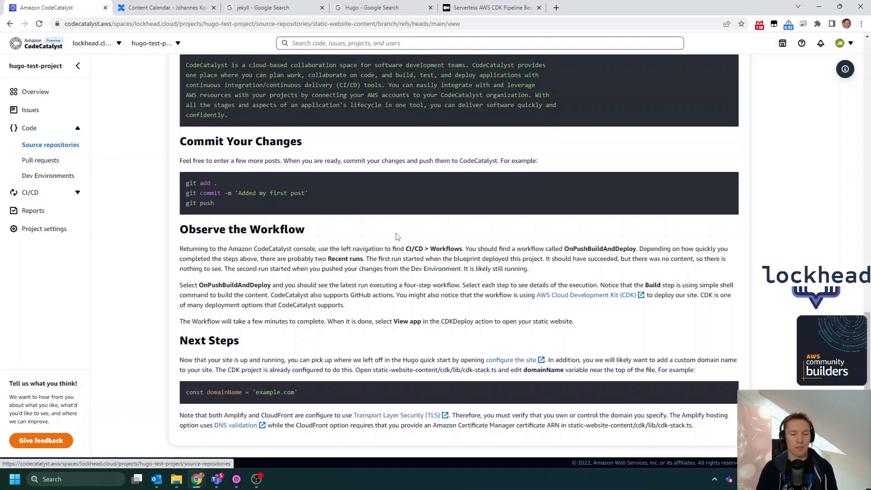
pyautogui.scroll(-1, 142, 278)
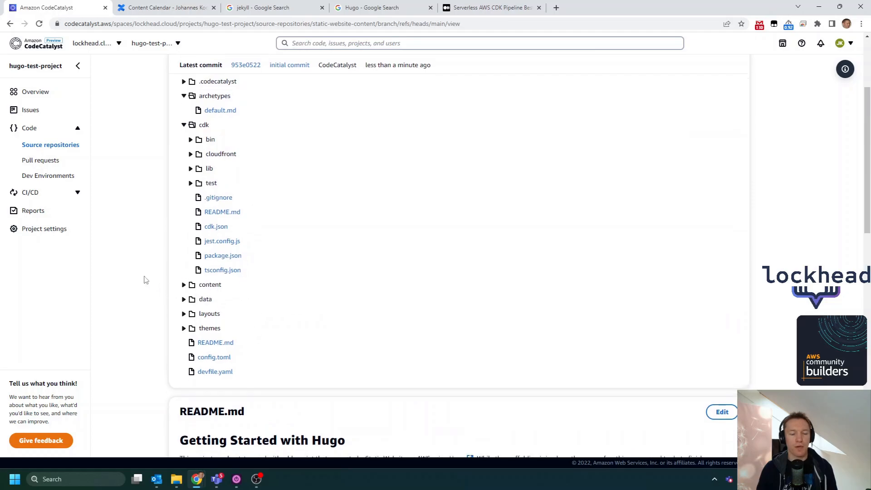
# - Open the OnPushBuildAndDeploy workflow and inspect its CDKBootstrap and CDKDeploy actions
pyautogui.click(32, 193)
pyautogui.click(40, 165)
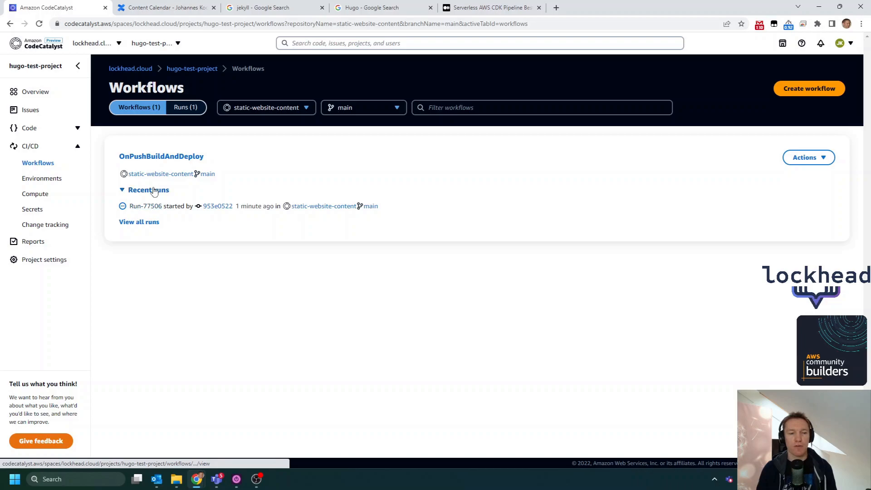
pyautogui.click(165, 158)
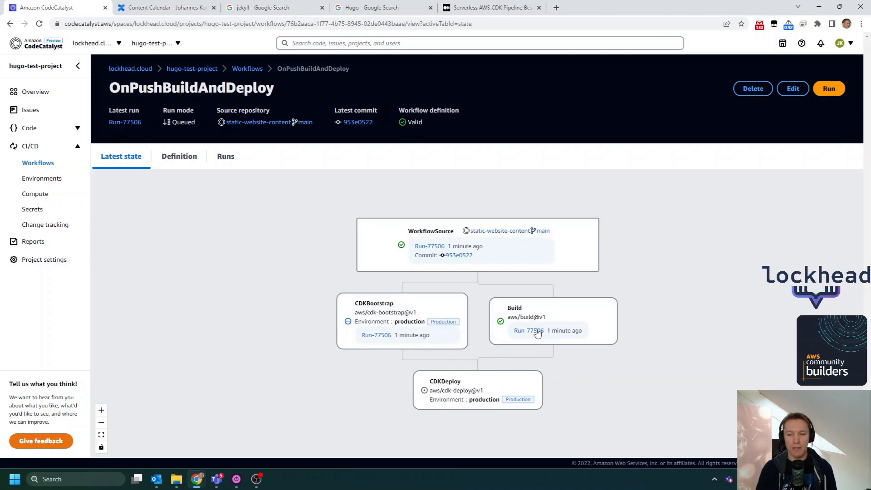
pyautogui.click(436, 305)
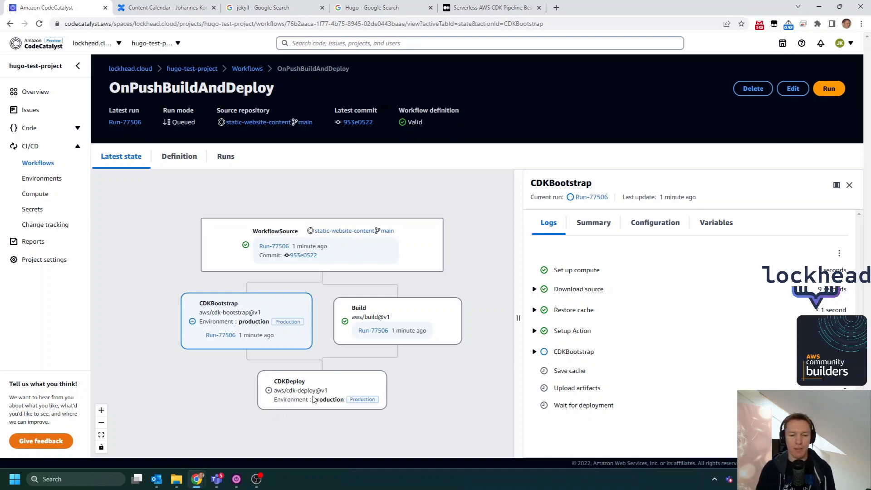
pyautogui.click(321, 385)
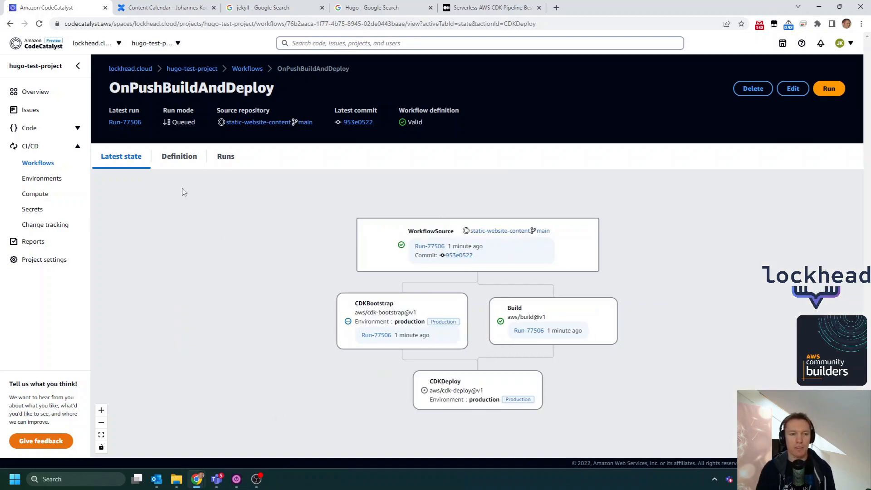
# - Examine the workflow's YAML definition, including the Build action's source and run steps, CDKBootstrap and CDKDeploy
pyautogui.click(177, 159)
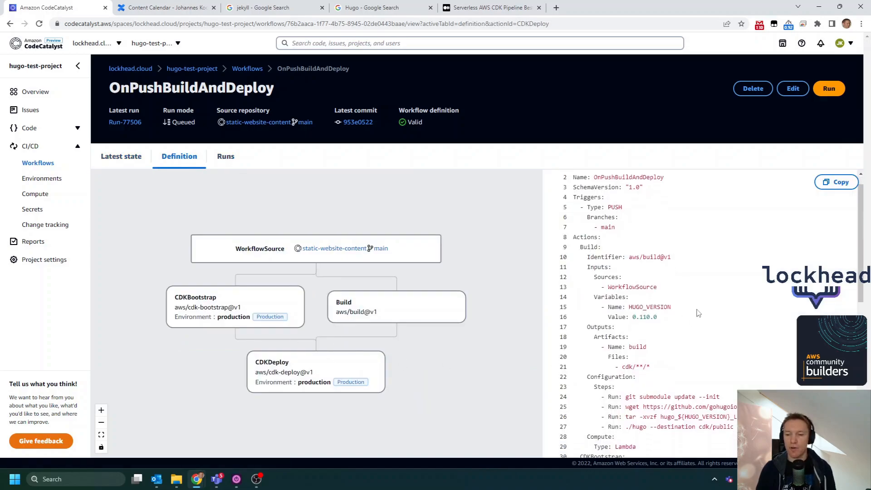
pyautogui.scroll(-3, 697, 313)
pyautogui.scroll(3, 644, 271)
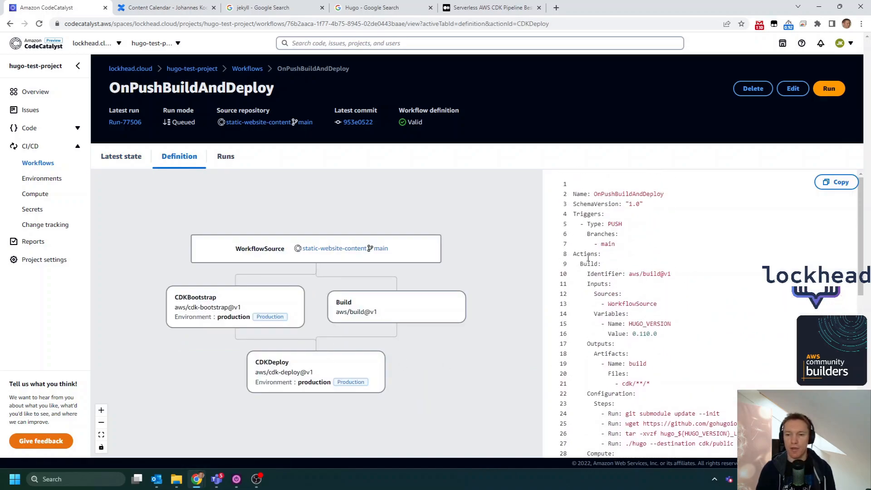
pyautogui.scroll(-1, 632, 289)
pyautogui.doubleClick(634, 258)
pyautogui.scroll(-2, 638, 250)
pyautogui.scroll(1, 642, 239)
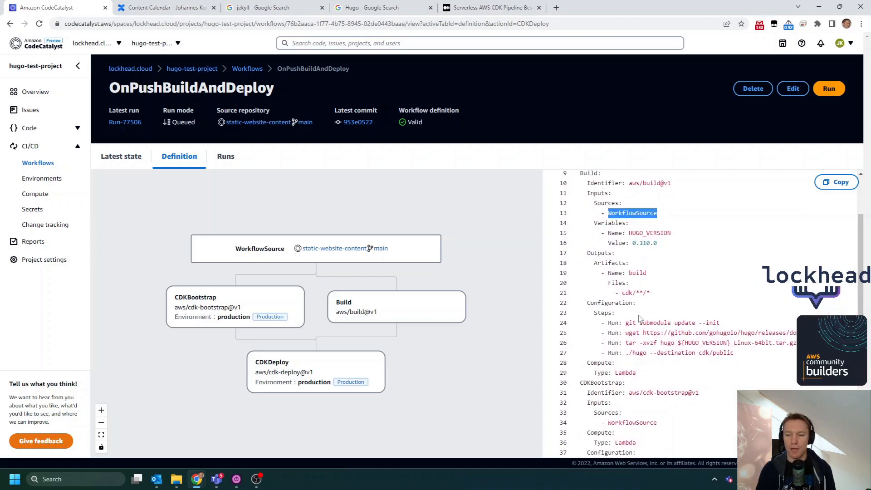
pyautogui.moveTo(742, 360); pyautogui.dragTo(691, 313)
pyautogui.scroll(-3, 691, 313)
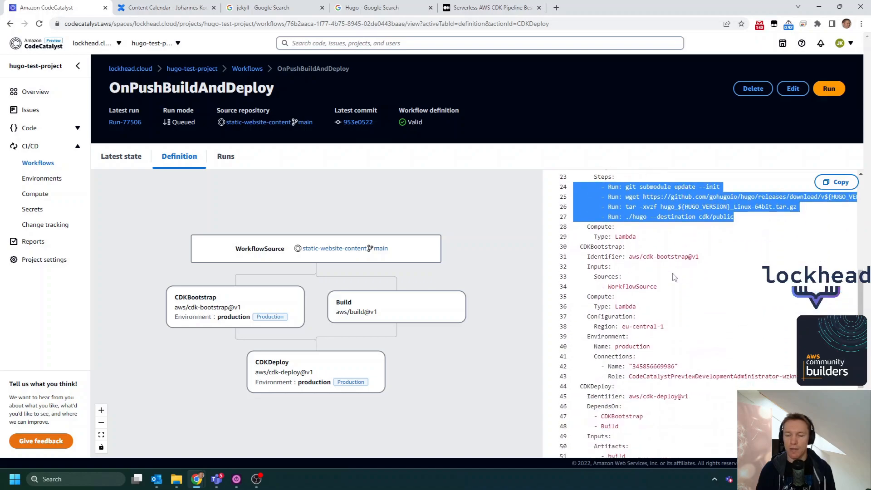
pyautogui.doubleClick(604, 247)
pyautogui.scroll(-2, 636, 304)
pyautogui.scroll(-1, 636, 303)
pyautogui.doubleClick(598, 235)
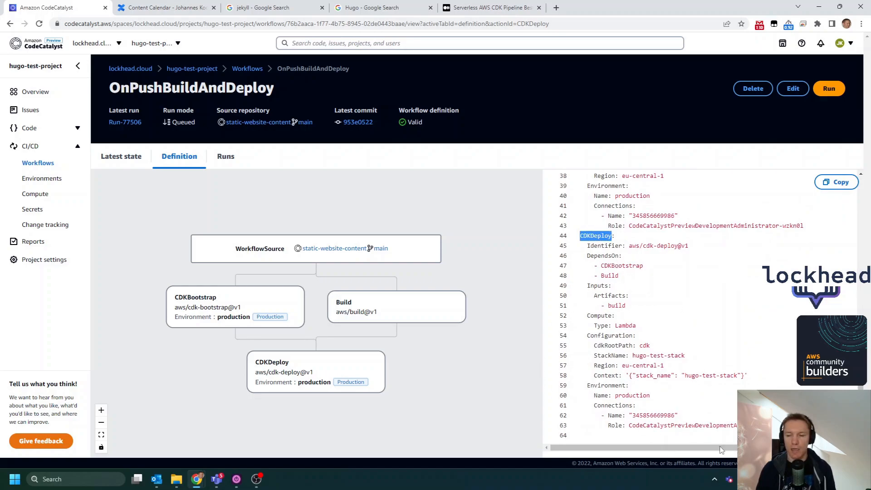
# - Return to the workflow's latest state and examine the Build action's log for the ./hugo --destination cdk/public step
pyautogui.click(130, 157)
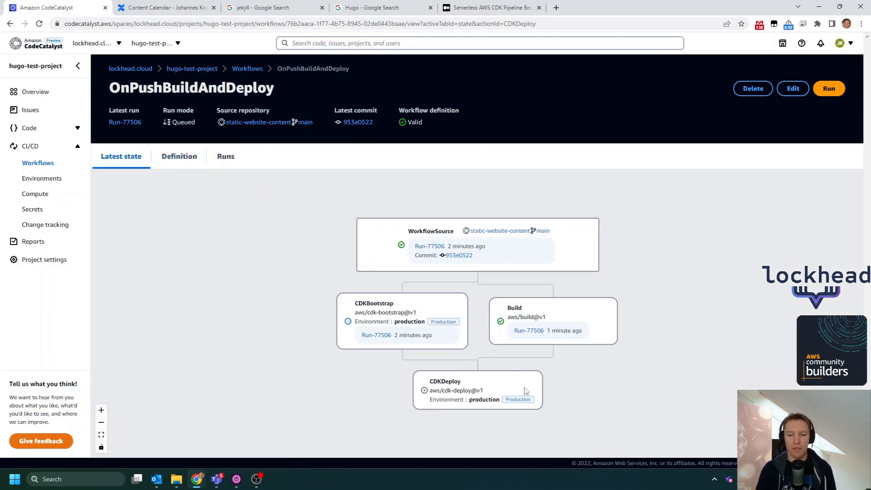
pyautogui.click(571, 308)
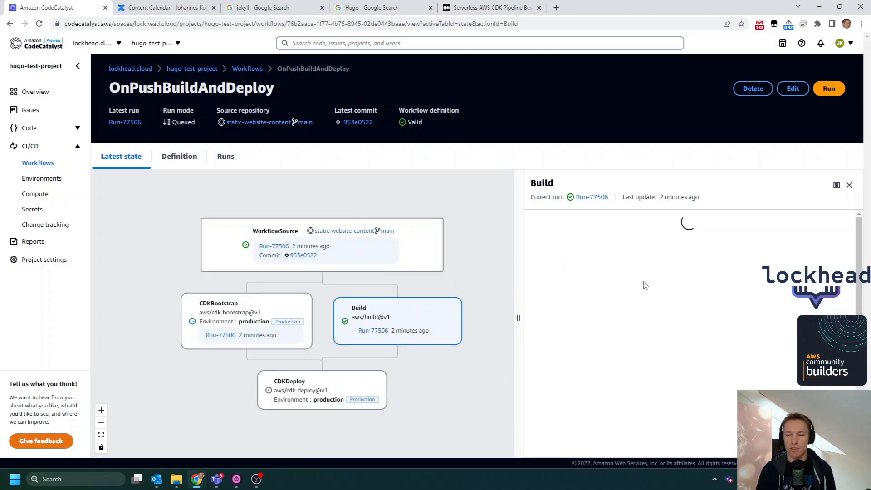
pyautogui.scroll(-2, 622, 311)
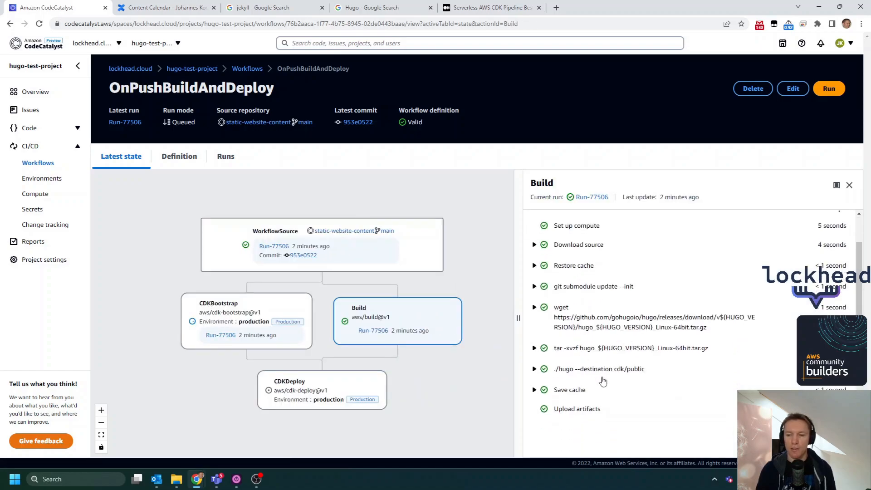
pyautogui.click(534, 370)
pyautogui.scroll(-3, 605, 340)
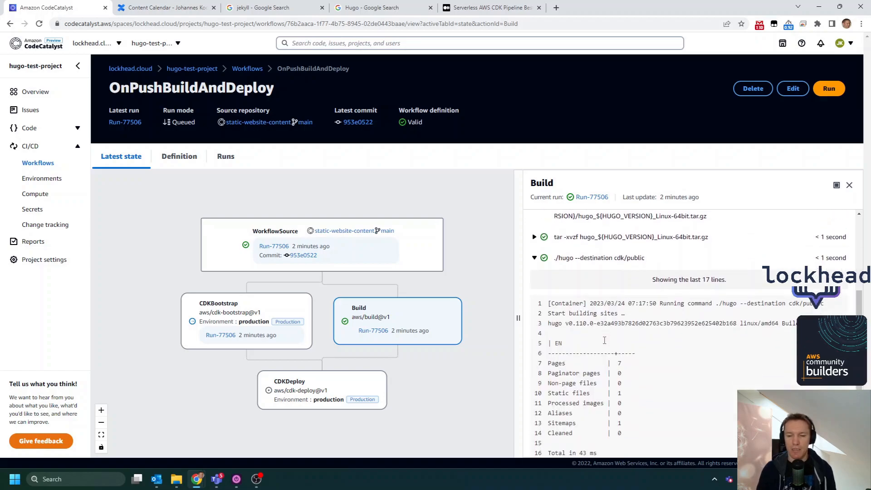
pyautogui.scroll(-1, 604, 341)
pyautogui.scroll(1, 642, 327)
pyautogui.scroll(-1, 642, 348)
pyautogui.moveTo(550, 295); pyautogui.dragTo(644, 297)
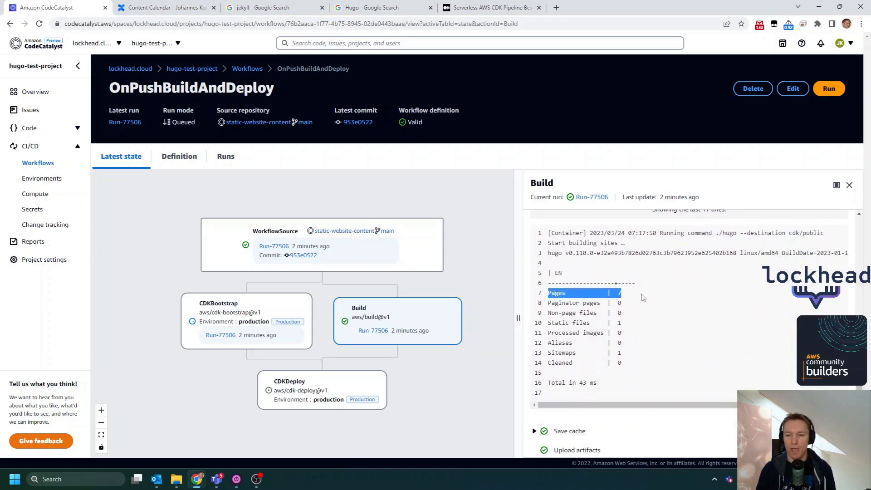
pyautogui.click(627, 323)
pyautogui.moveTo(546, 323); pyautogui.dragTo(623, 324)
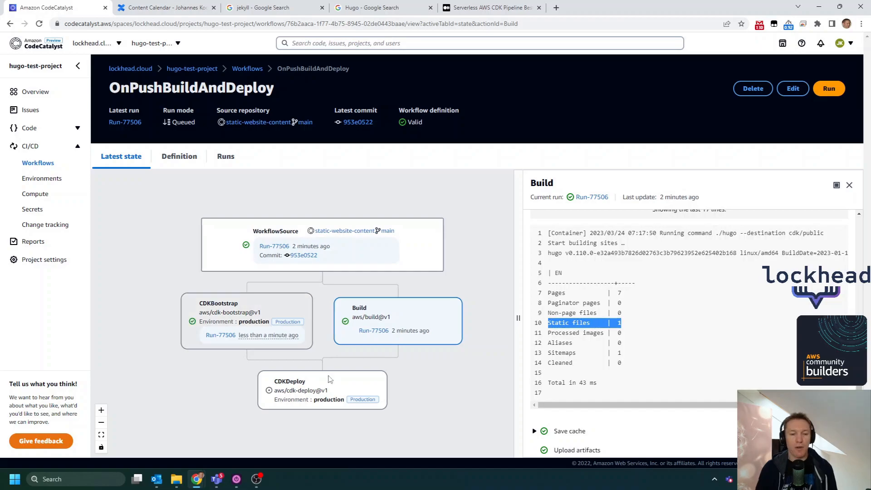
# - Open the static-website-content repository in a separate browser tab and review the README's instructions for editing the project and adding a post
pyautogui.click(30, 128)
pyautogui.rightClick(52, 145)
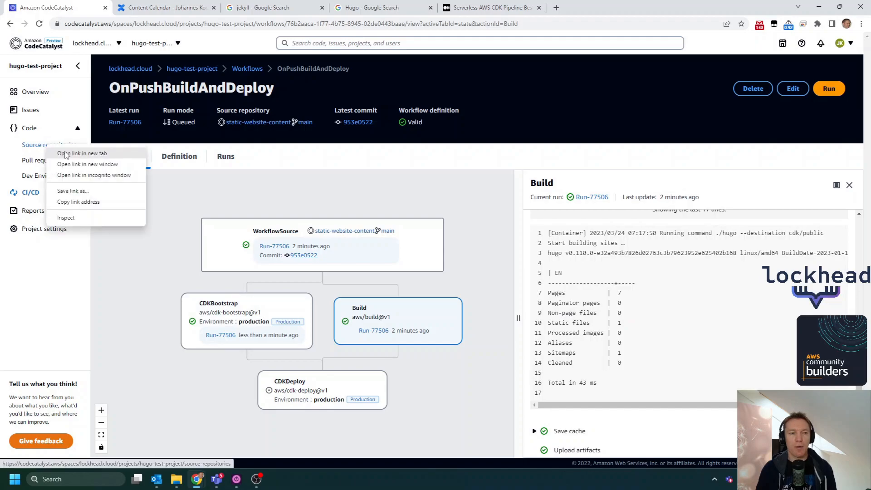
pyautogui.click(79, 153)
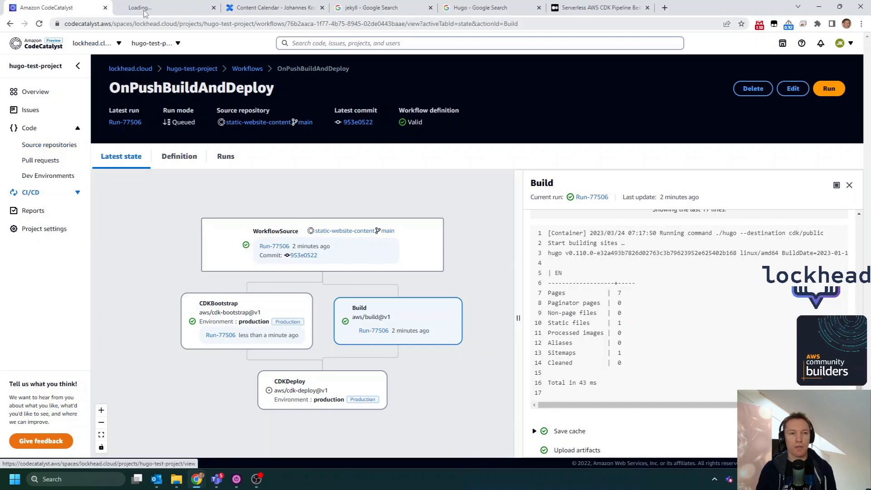
pyautogui.click(144, 13)
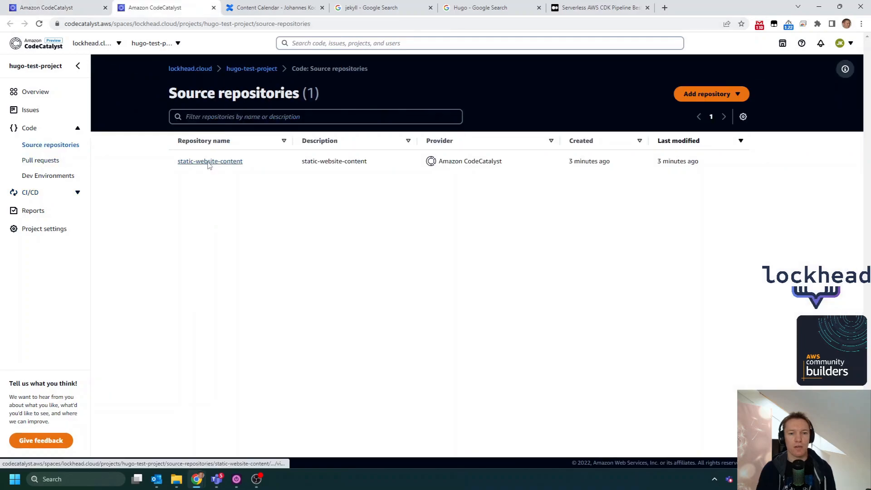
pyautogui.click(209, 162)
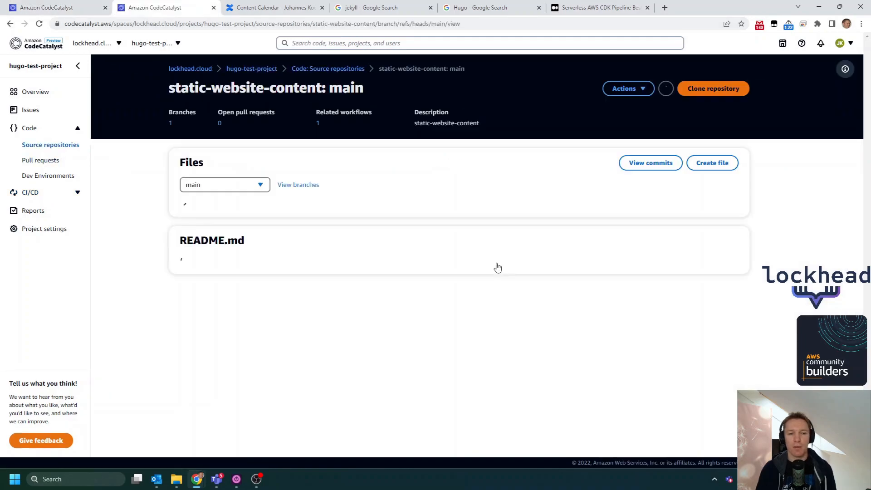
pyautogui.scroll(-1, 656, 293)
pyautogui.scroll(-5, 653, 291)
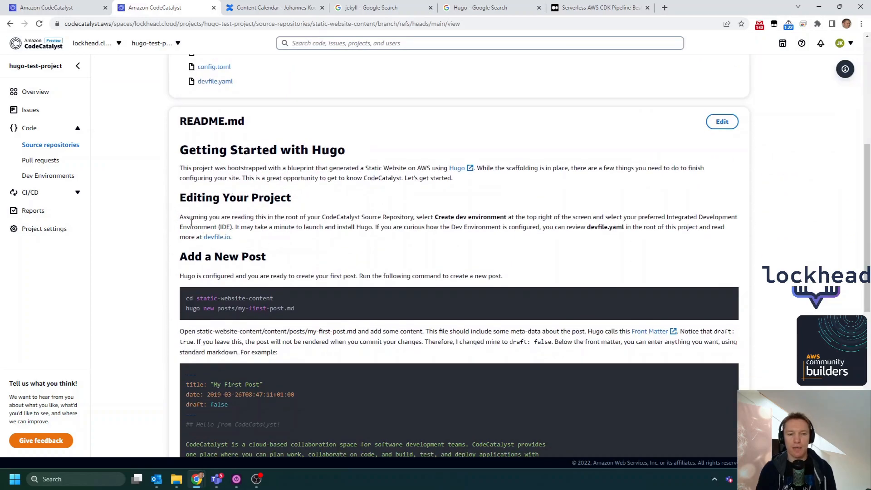
pyautogui.scroll(-2, 343, 196)
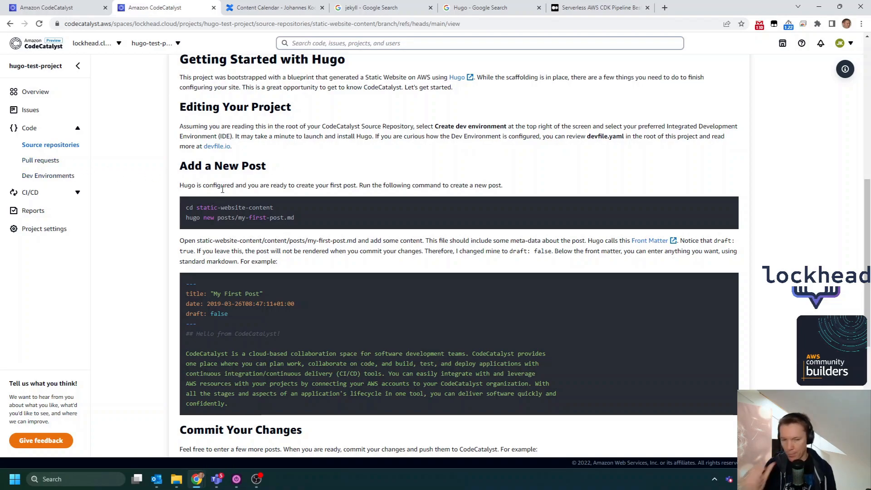
pyautogui.scroll(-2, 325, 330)
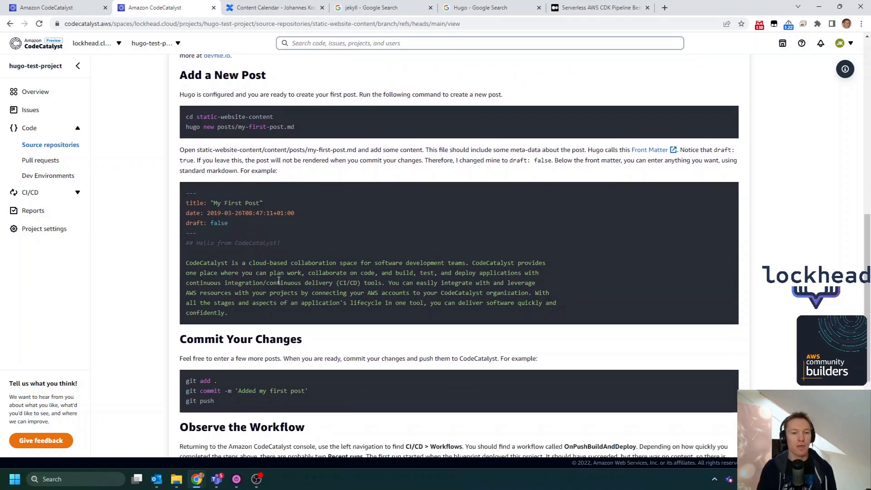
# - Start a new AWS Cloud9 Dev Environment for static-website-content that works in a new branch named showcase
pyautogui.click(43, 178)
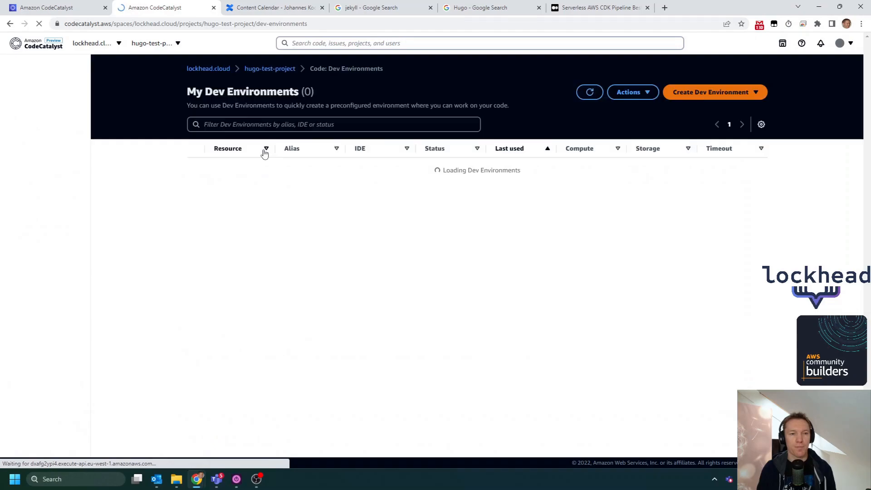
pyautogui.click(494, 199)
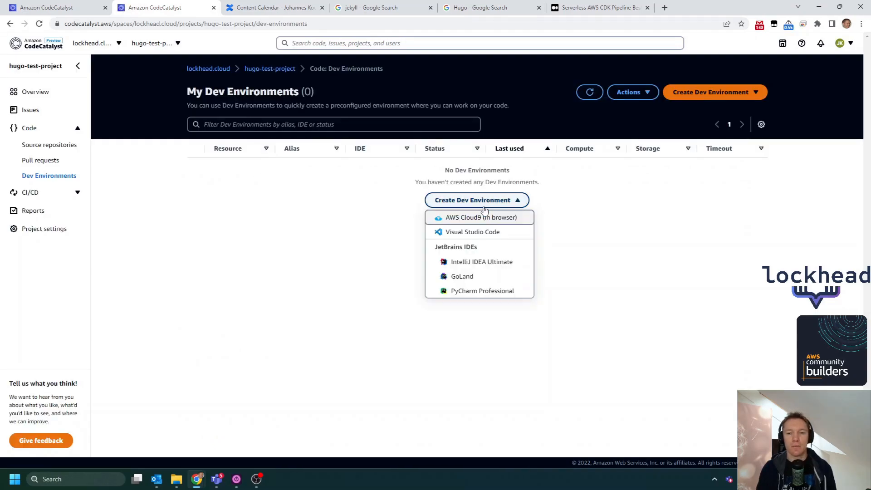
pyautogui.click(508, 220)
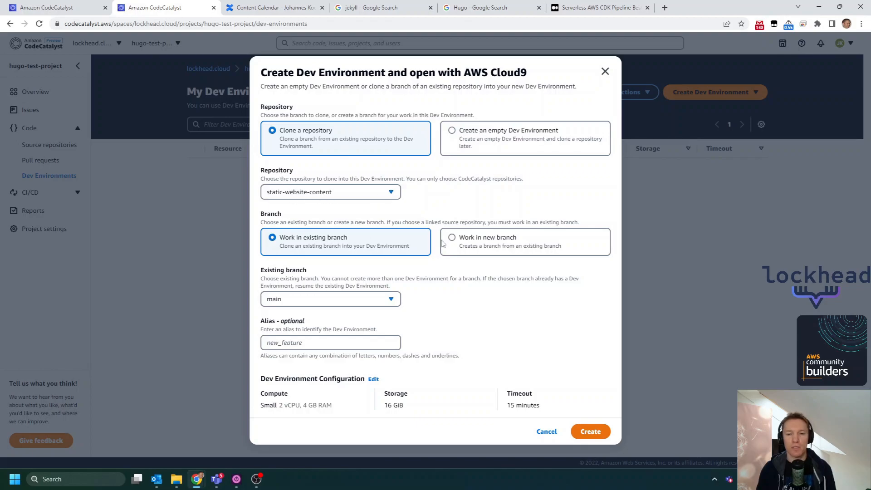
pyautogui.click(460, 237)
pyautogui.click(323, 265)
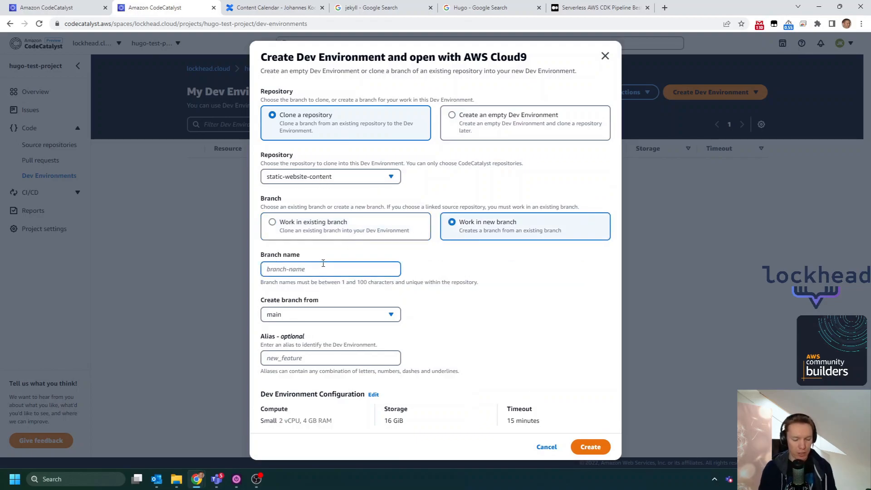
pyautogui.write('showcase')
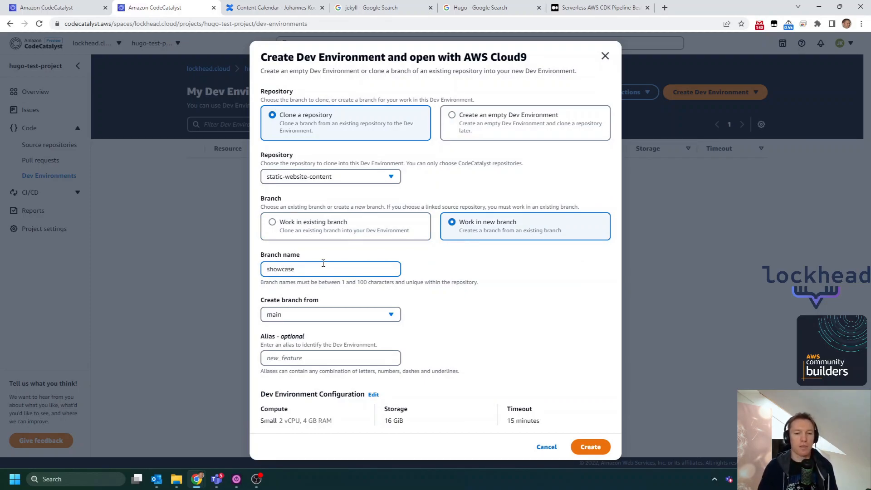
# - Set the Dev Environment's alias to showcase, matching the branch name, and create the environment
pyautogui.click(312, 359)
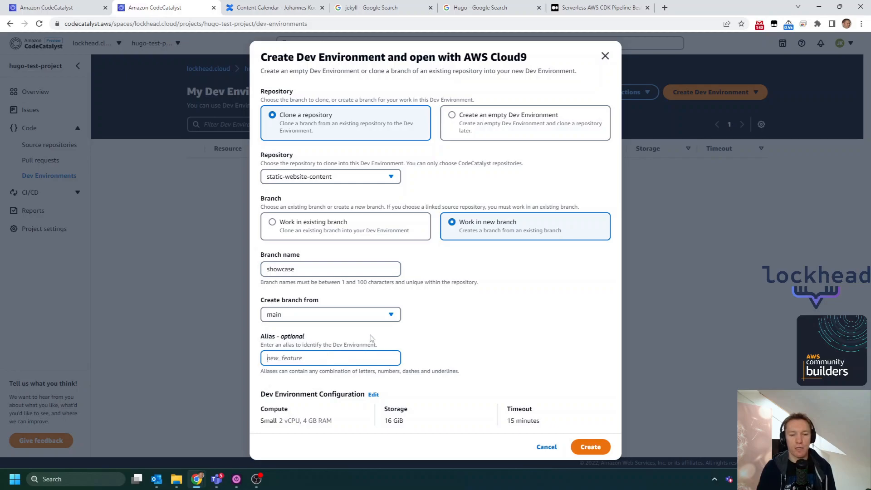
pyautogui.doubleClick(307, 271)
pyautogui.hotkey('ctrl', 'c')
pyautogui.click(318, 359)
pyautogui.hotkey('ctrl', 'v')
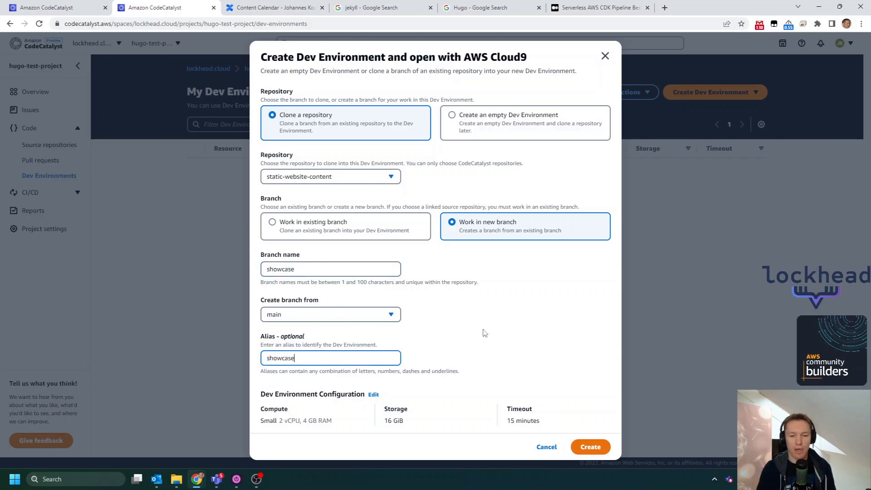
pyautogui.click(588, 449)
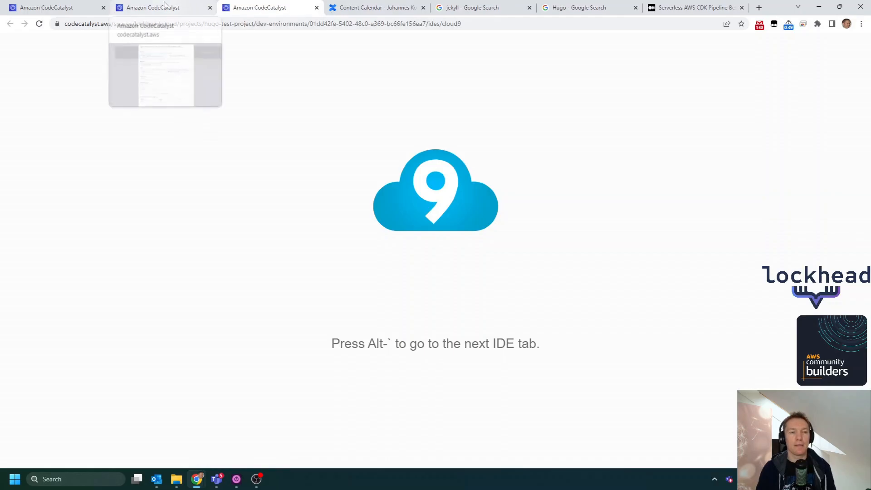
# - Return to the OnPushBuildAndDeploy workflow and show the CDKDeploy action's CDKDeploy log in full-page view
pyautogui.click(66, 7)
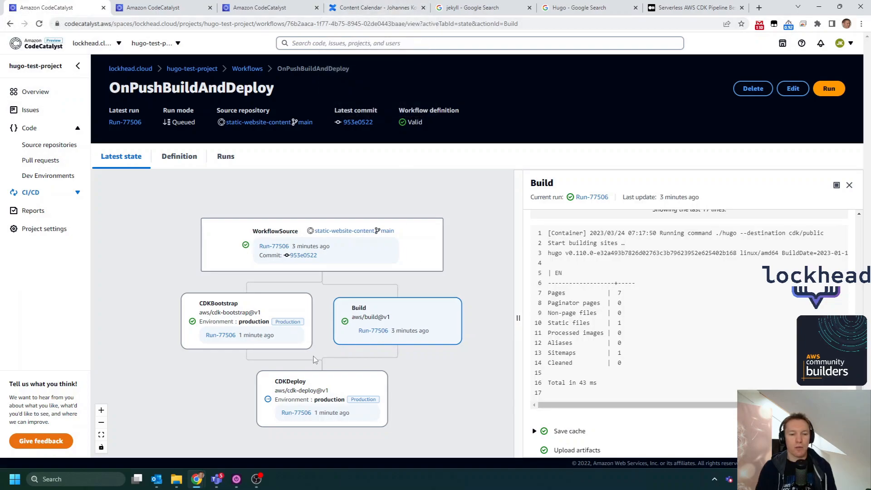
pyautogui.click(317, 388)
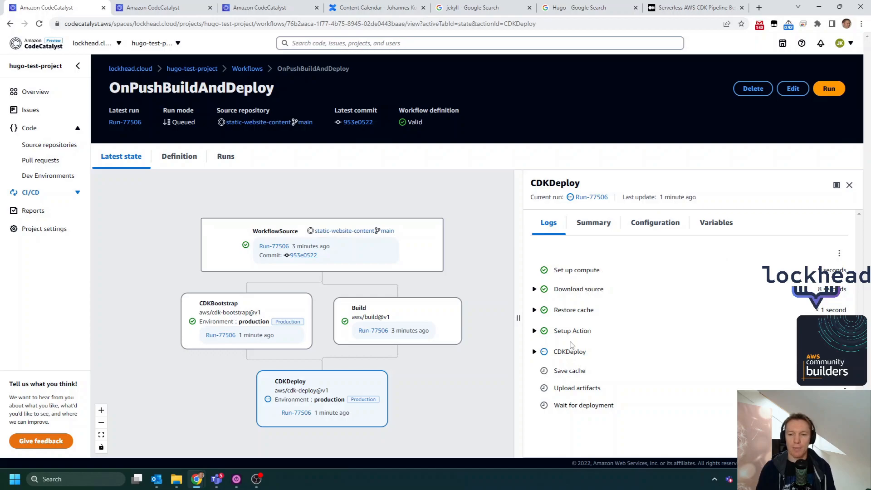
pyautogui.click(535, 352)
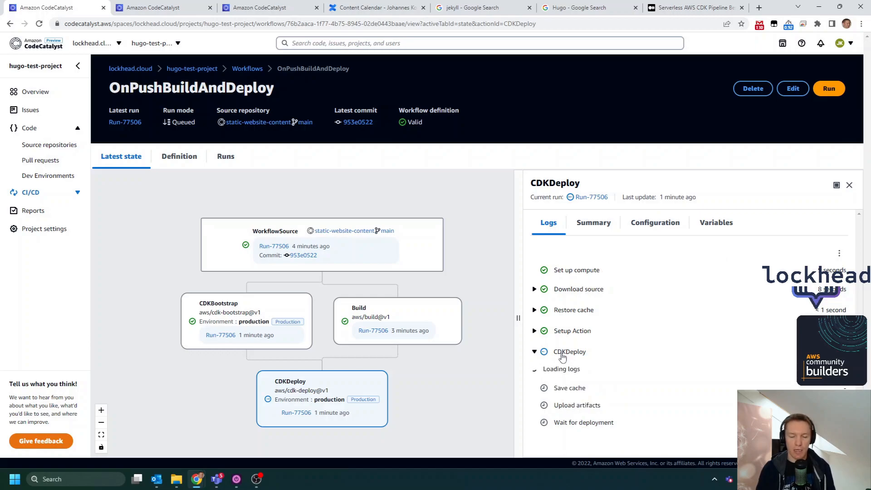
pyautogui.scroll(-5, 649, 354)
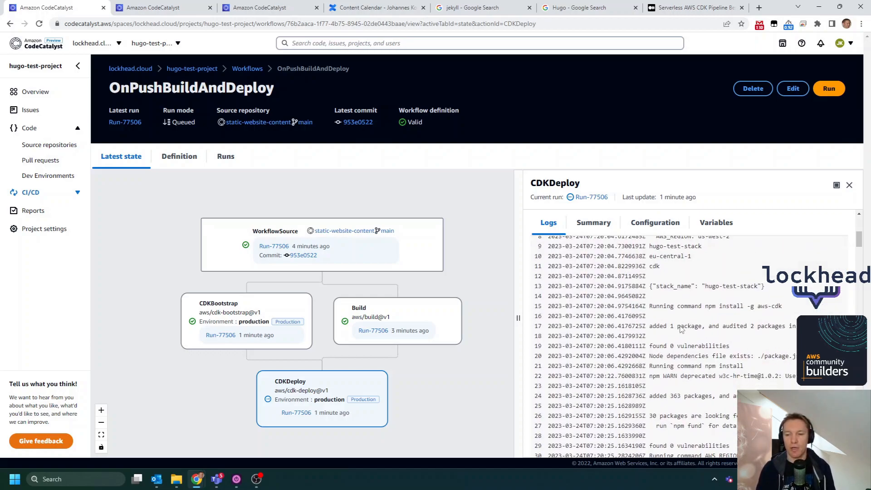
pyautogui.scroll(-4, 681, 329)
pyautogui.moveTo(518, 318); pyautogui.dragTo(452, 318)
pyautogui.scroll(-3, 684, 283)
pyautogui.scroll(2, 683, 277)
pyautogui.scroll(-1, 594, 439)
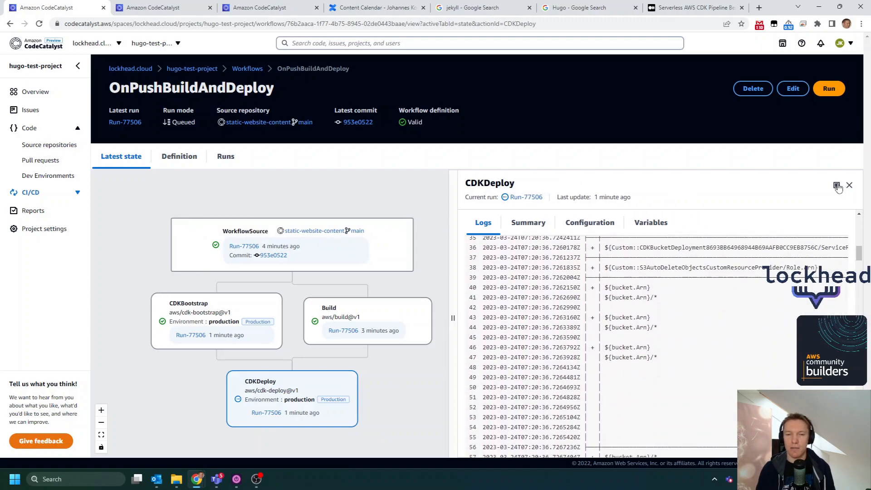
pyautogui.click(838, 186)
pyautogui.scroll(2, 696, 249)
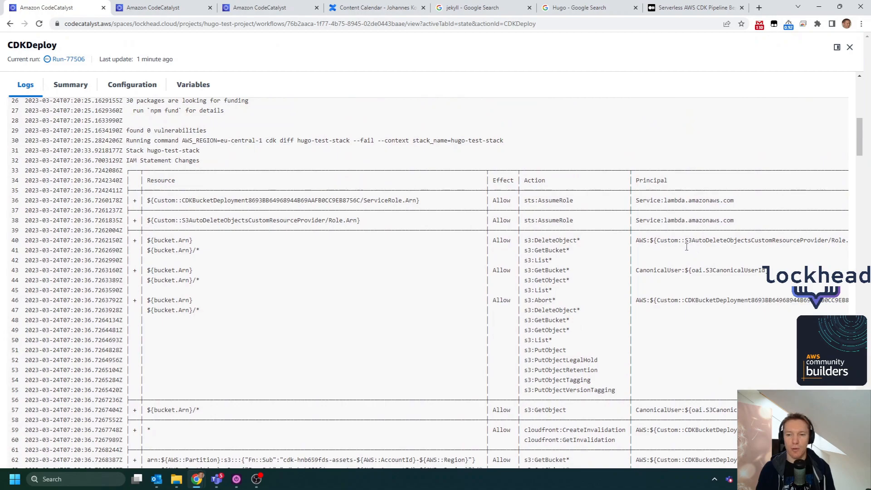
# - Examine the IAM statement and policy changes that cdk diff reports for hugo-test-stack in the CDKDeploy log
pyautogui.scroll(-2, 687, 247)
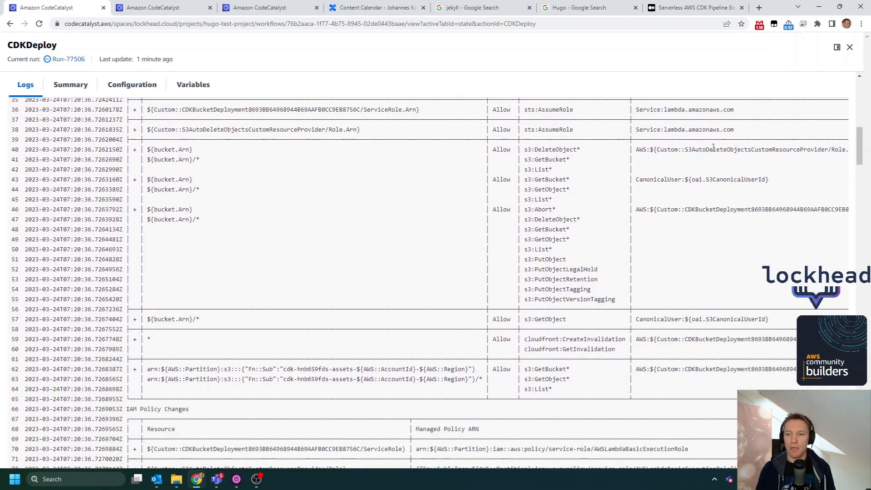
pyautogui.scroll(-1, 698, 244)
pyautogui.scroll(-2, 576, 214)
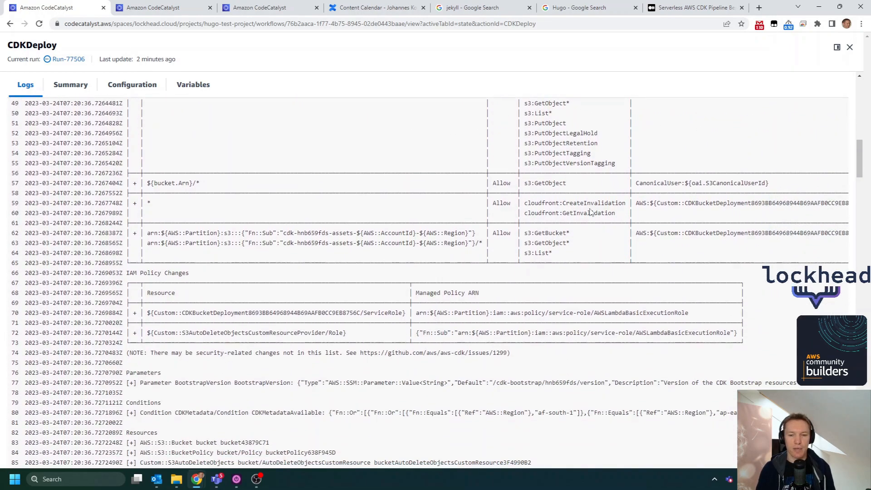
pyautogui.scroll(-2, 649, 206)
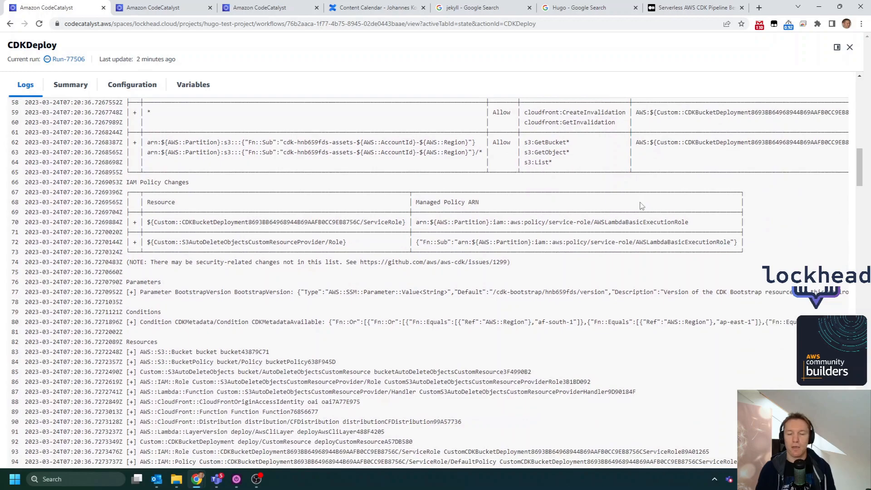
pyautogui.scroll(10, 642, 205)
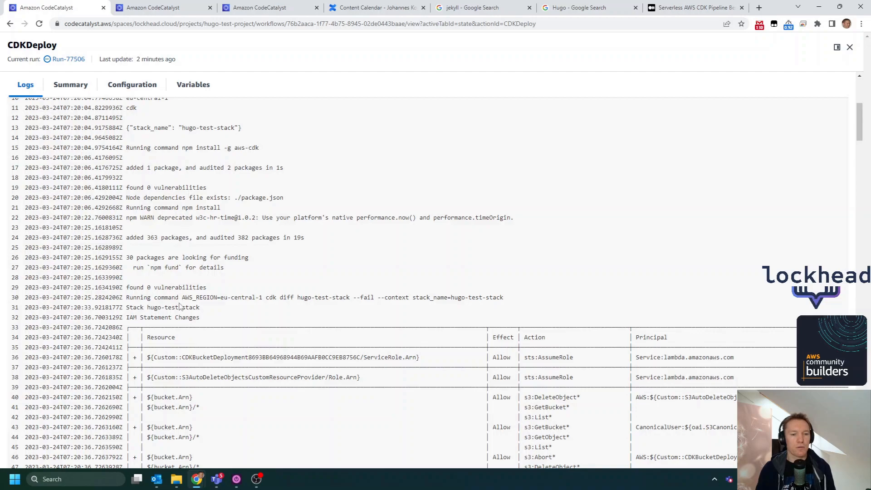
pyautogui.scroll(2, 194, 297)
pyautogui.scroll(3, 285, 264)
pyautogui.scroll(-1, 273, 271)
pyautogui.scroll(-15, 448, 257)
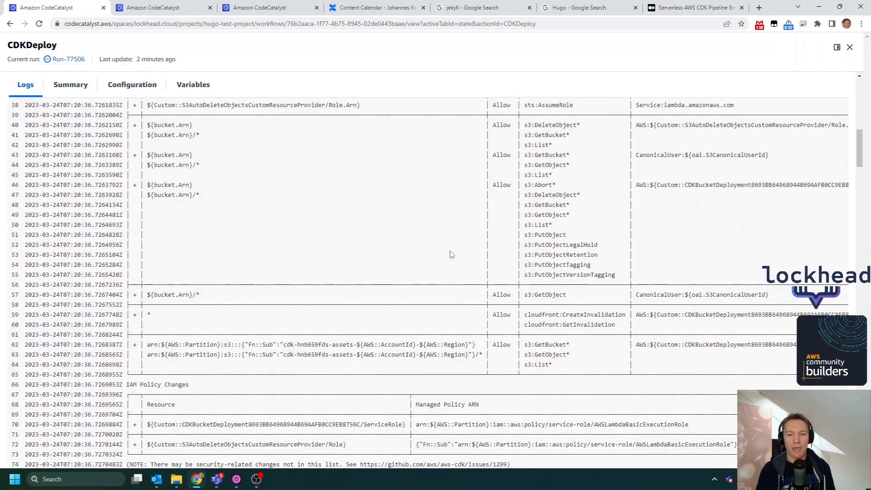
pyautogui.scroll(-1, 449, 256)
pyautogui.scroll(6, 363, 249)
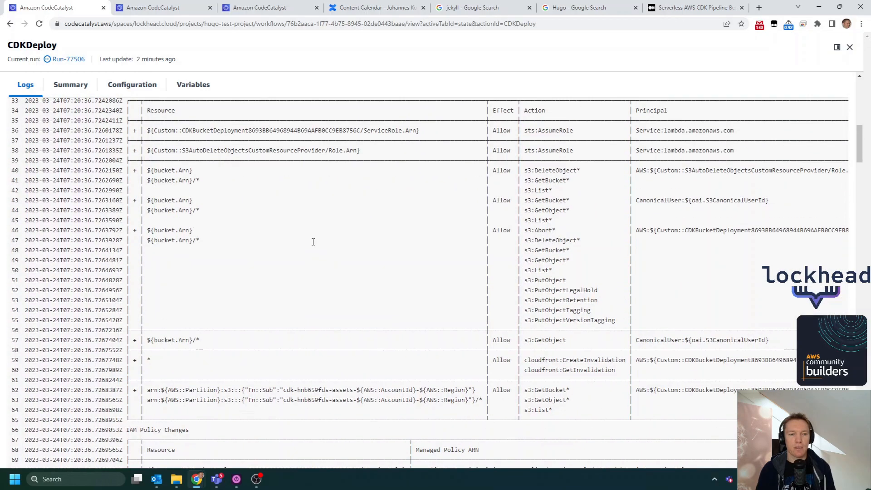
# - Review the Resources and Outputs sections of the cdk diff output, including the CloudFront entries
pyautogui.scroll(-8, 312, 241)
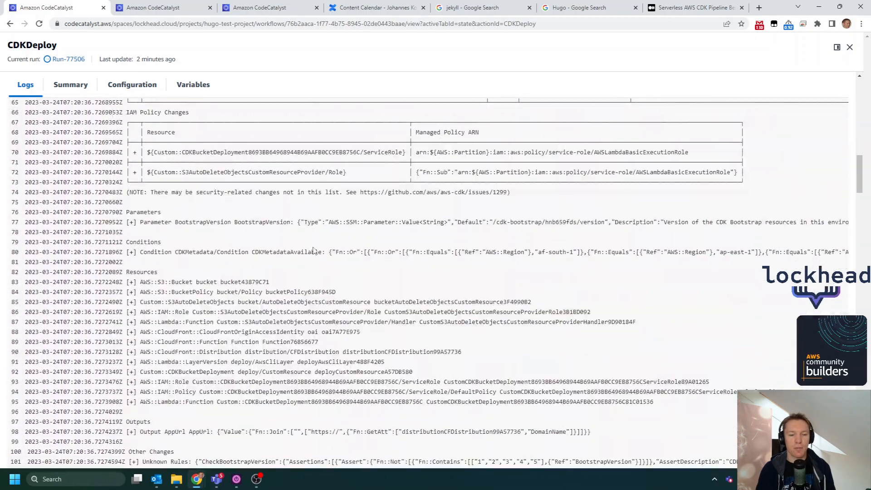
pyautogui.doubleClick(175, 342)
pyautogui.scroll(-5, 213, 308)
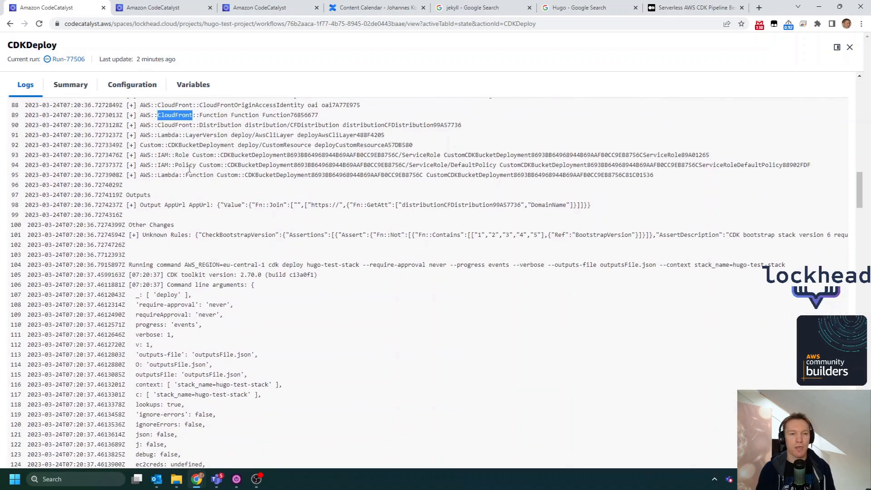
pyautogui.scroll(1, 186, 177)
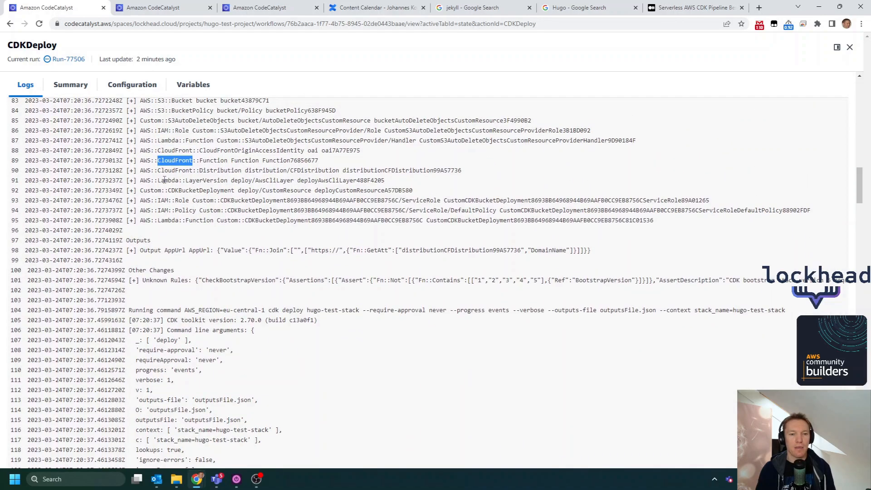
# - Examine the asset publishing and hugo-test-stack creation events through to the end of the CDKDeploy log
pyautogui.scroll(-20, 384, 259)
pyautogui.scroll(-7, 389, 271)
pyautogui.scroll(1, 377, 268)
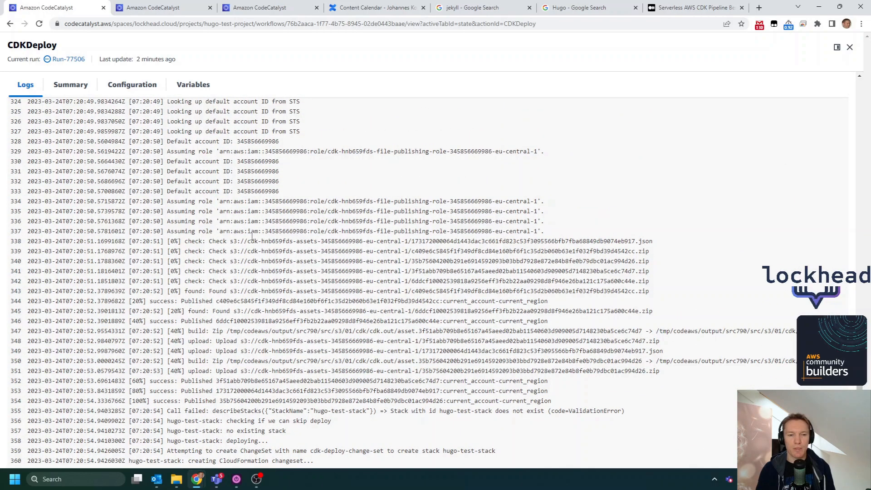
pyautogui.scroll(-8, 253, 236)
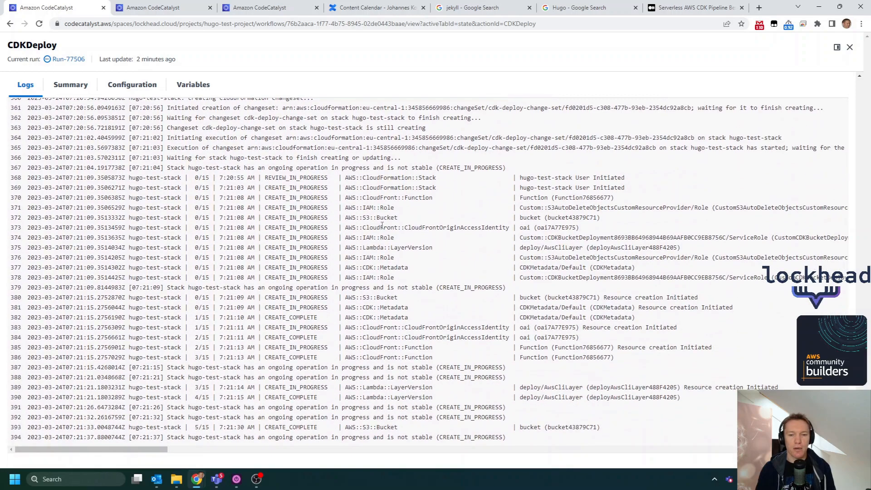
pyautogui.doubleClick(380, 327)
pyautogui.scroll(-2, 328, 348)
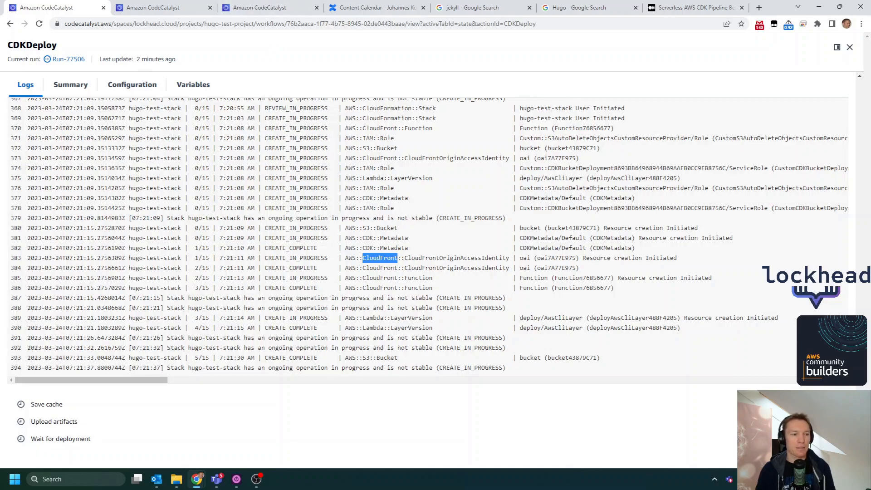
# - Switch to the Cloud9 Dev Environment's browser tab and dismiss the AWS Toolkit welcome message
pyautogui.click(285, 5)
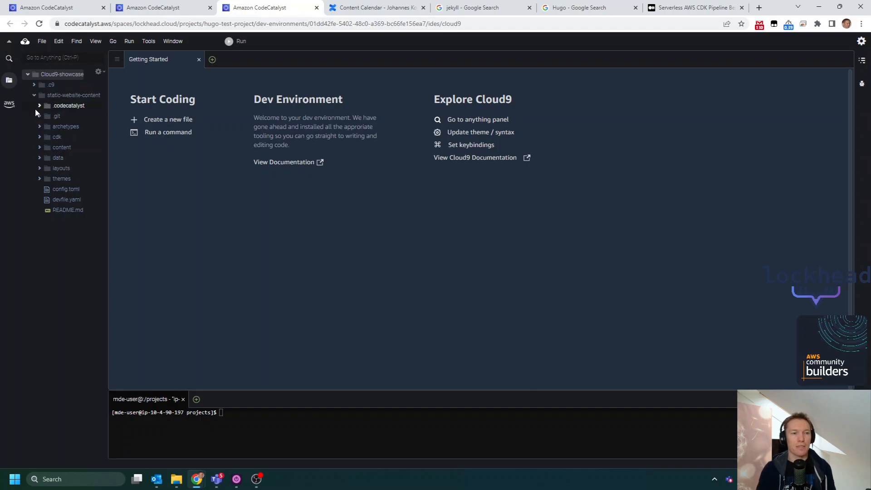
pyautogui.moveTo(172, 9)
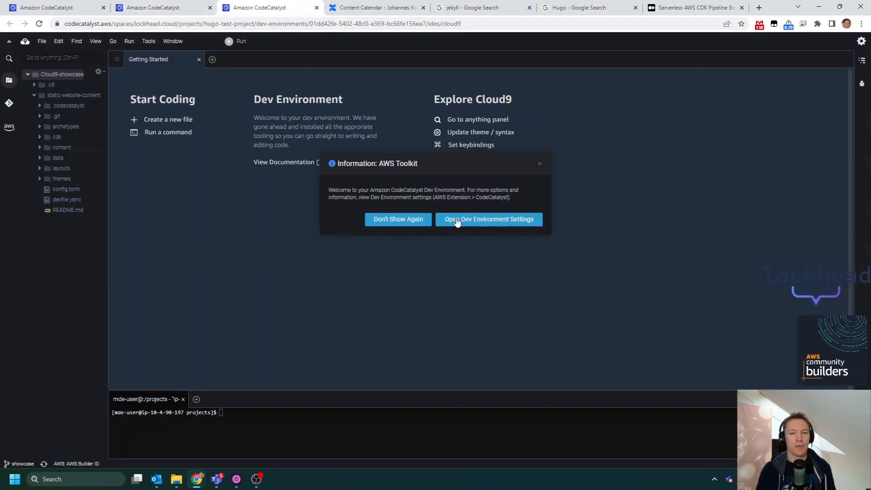
pyautogui.click(539, 164)
# - Open the static-website-content repository's README in the other CodeCatalyst tab and select the hugo new posts/my-first-post.md command
pyautogui.click(166, 5)
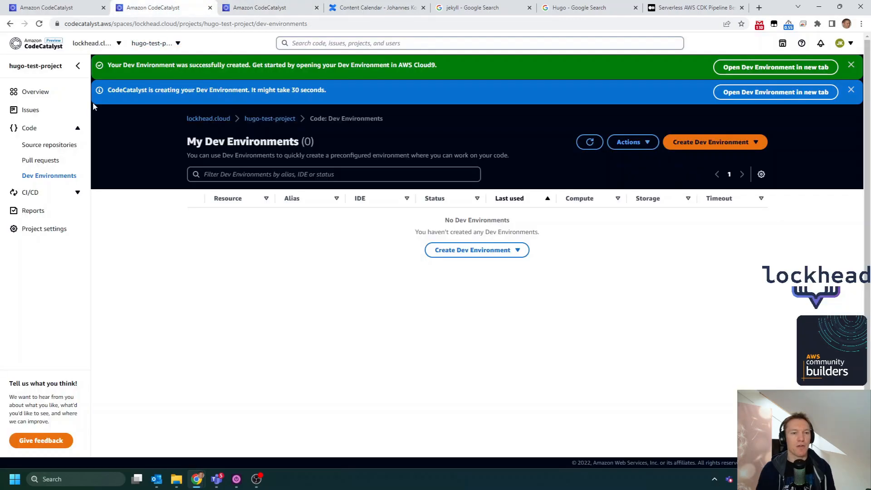
pyautogui.click(53, 145)
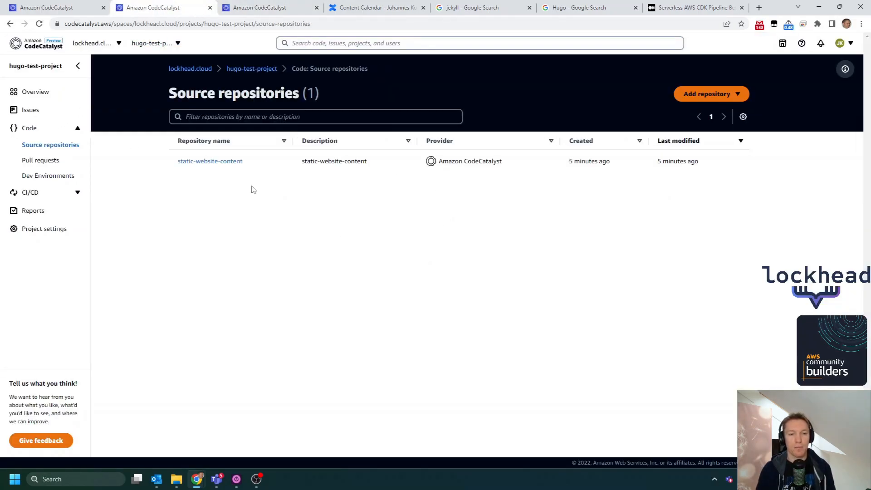
pyautogui.click(235, 164)
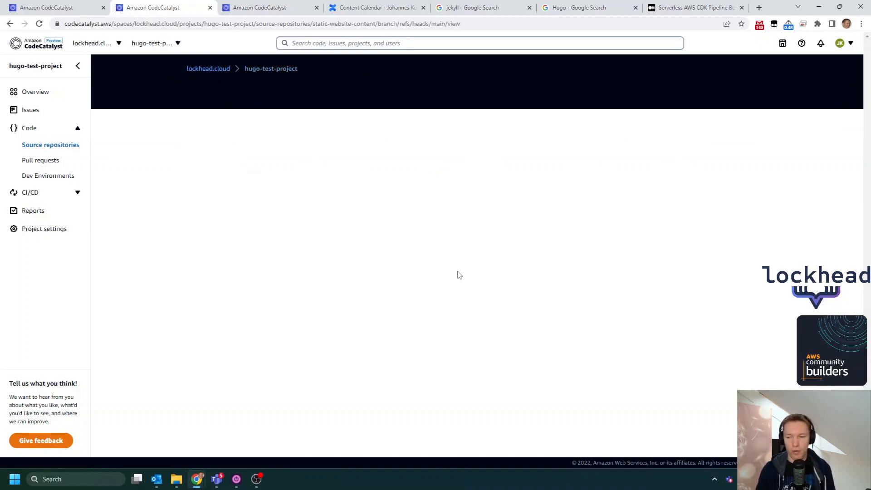
pyautogui.scroll(-9, 330, 345)
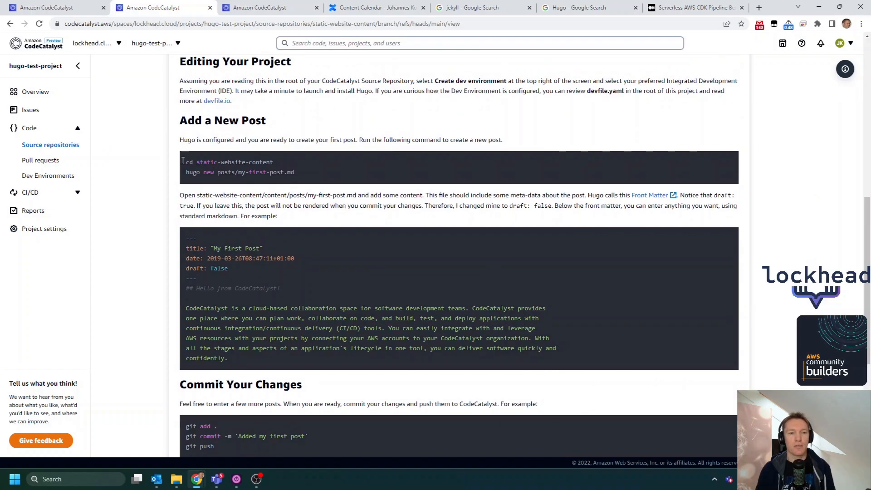
pyautogui.moveTo(188, 163); pyautogui.dragTo(330, 181)
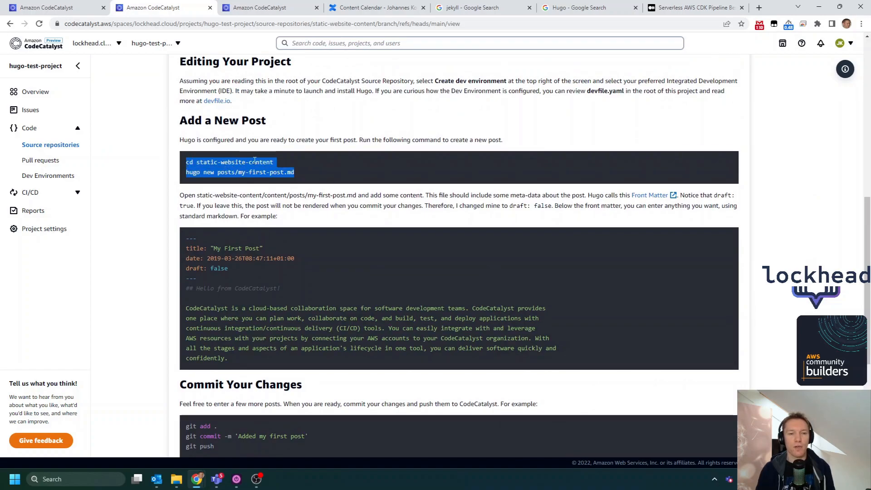
pyautogui.tripleClick(250, 175)
# - In the Cloud9 terminal, list the projects folder's contents and change into the static-website-content directory
pyautogui.click(266, 8)
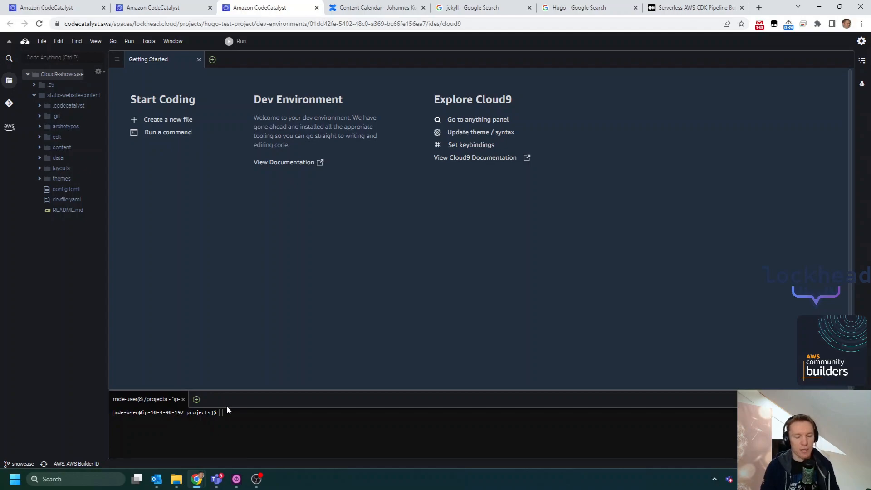
pyautogui.click(338, 423)
pyautogui.write('ls')
pyautogui.press('Return')
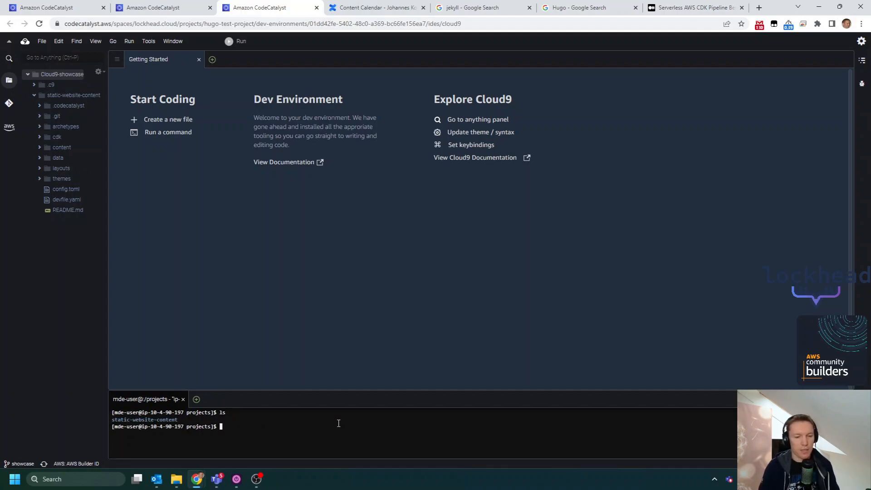
pyautogui.write('cd st')
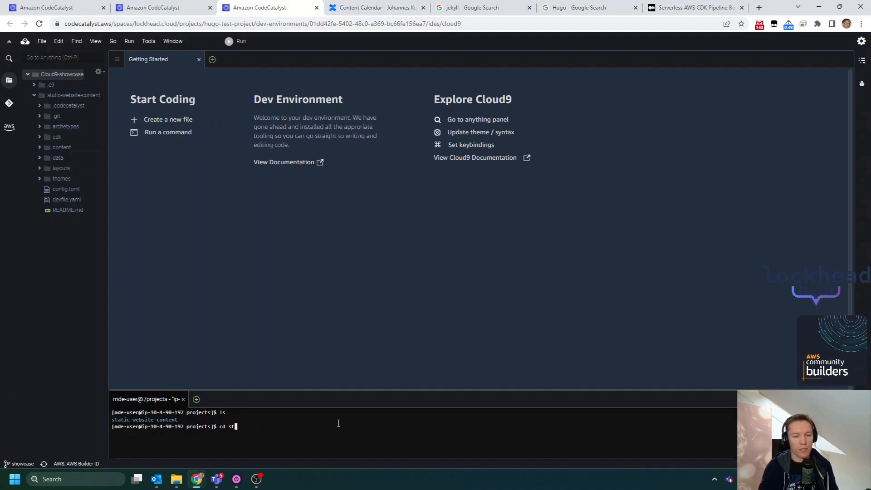
pyautogui.press('Tab')
pyautogui.press('Return')
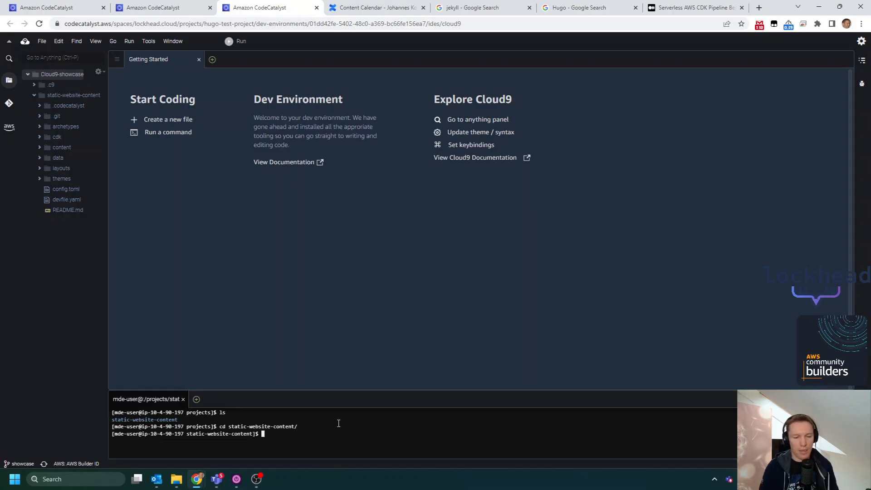
# - Try to paste the README's hugo new posts/my-first-post.md command into the Cloud9 terminal
pyautogui.hotkey('ctrl', 'shift', 'Tab')
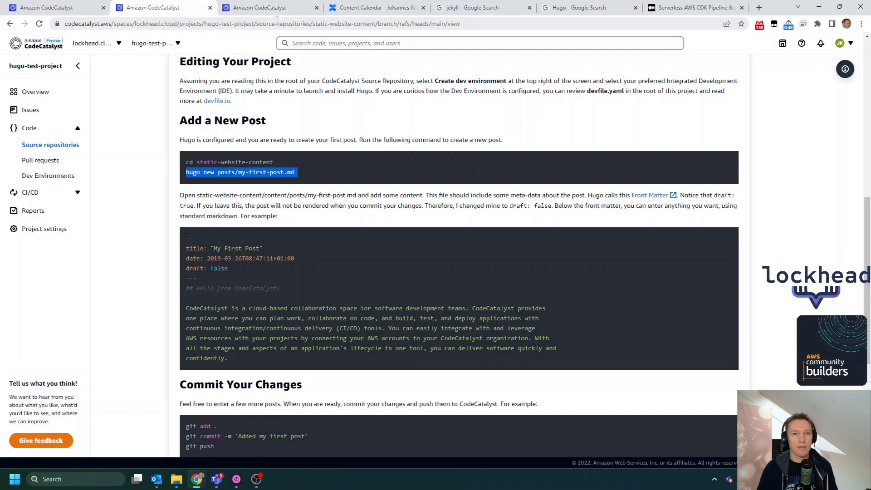
pyautogui.click(268, 8)
pyautogui.rightClick(301, 436)
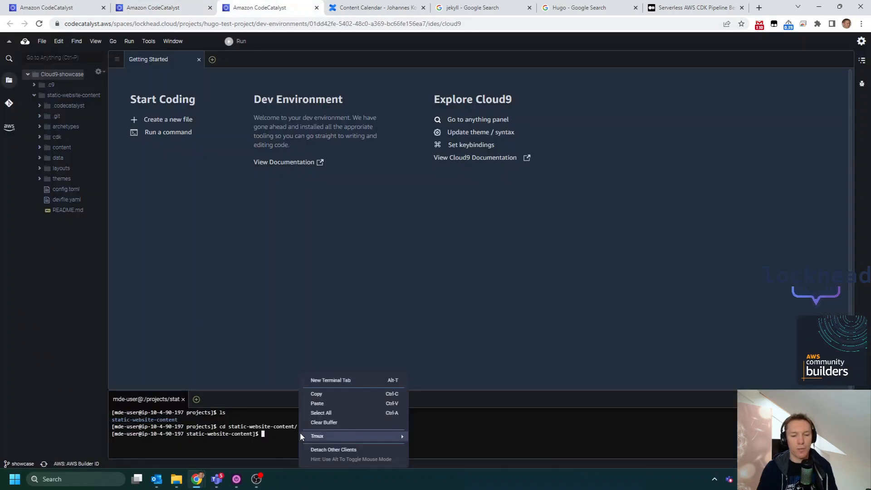
pyautogui.click(321, 405)
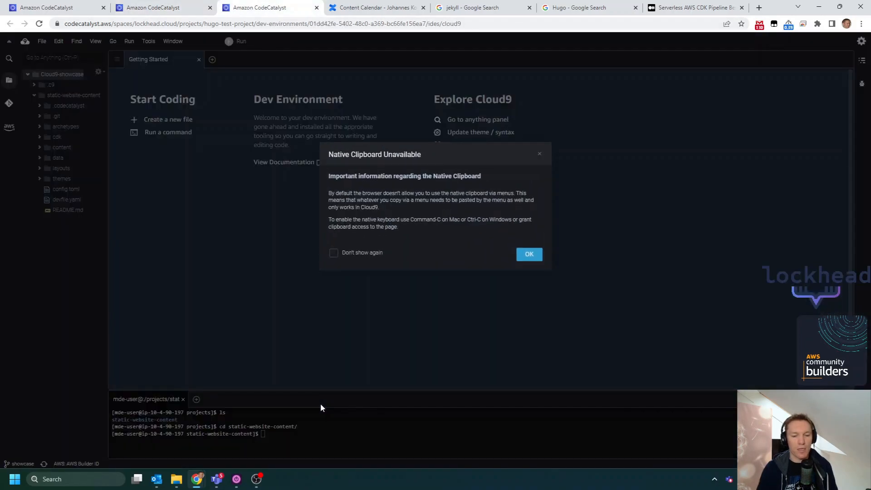
pyautogui.click(529, 256)
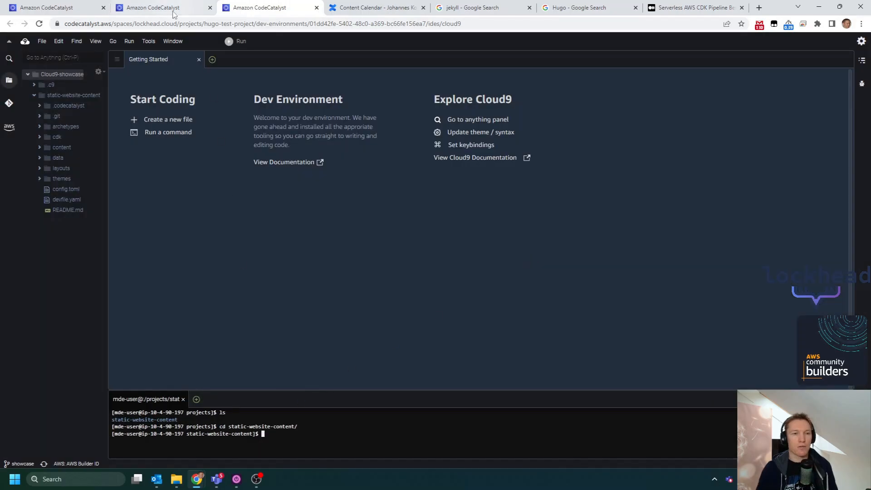
# - Create a new post in the Cloud9 terminal by running hugo new posts/showcase-hugo-workflow.md in the static-website-content directory
pyautogui.click(186, 9)
pyautogui.click(248, 14)
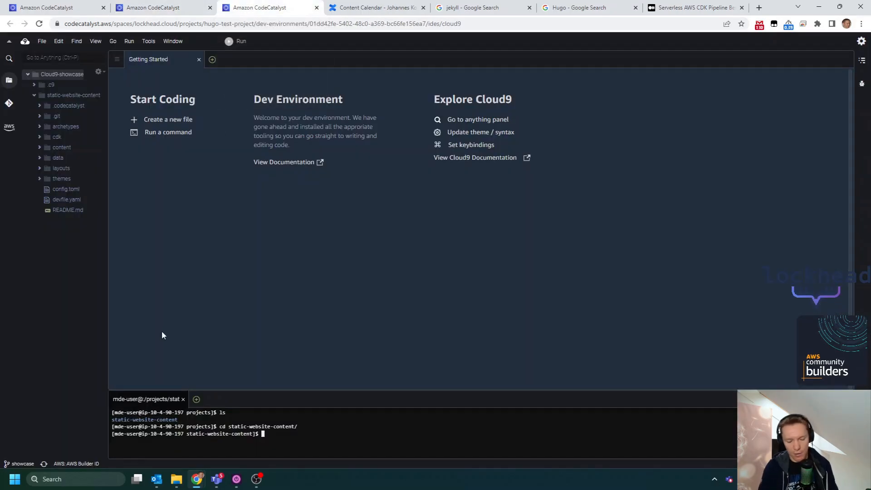
pyautogui.write('hugo new posts')
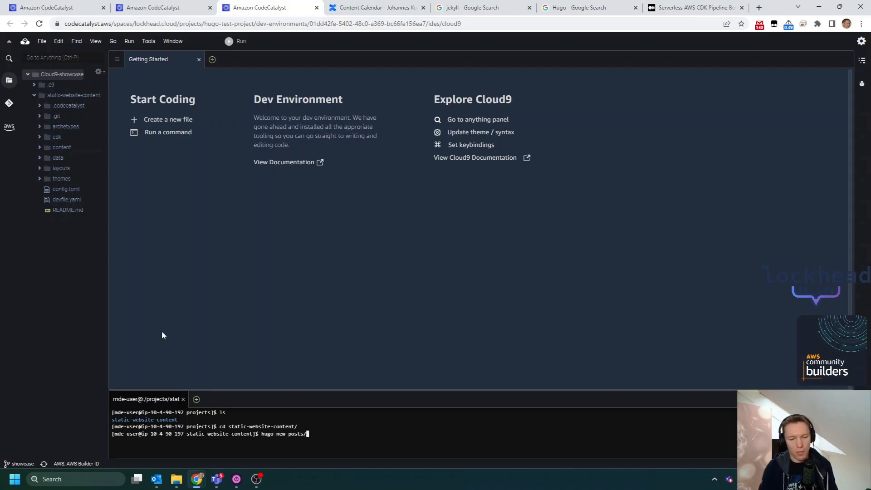
pyautogui.write('/showcase-hugo-workflow.md')
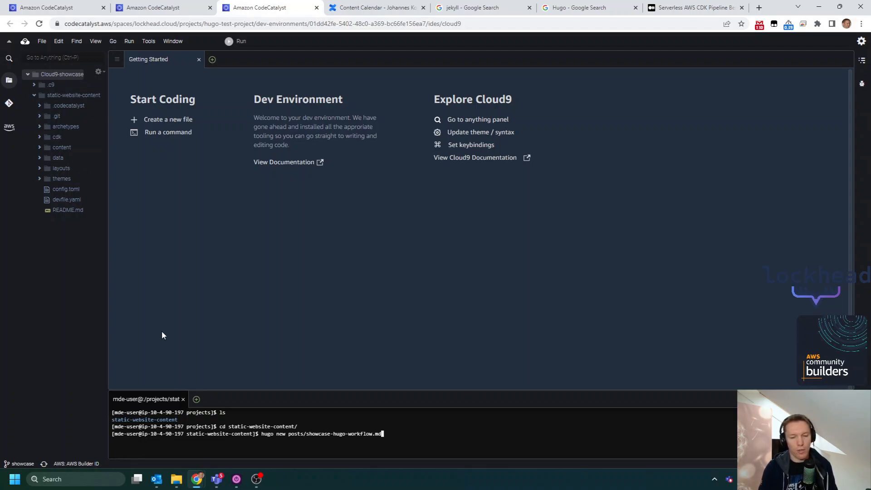
pyautogui.press('Return')
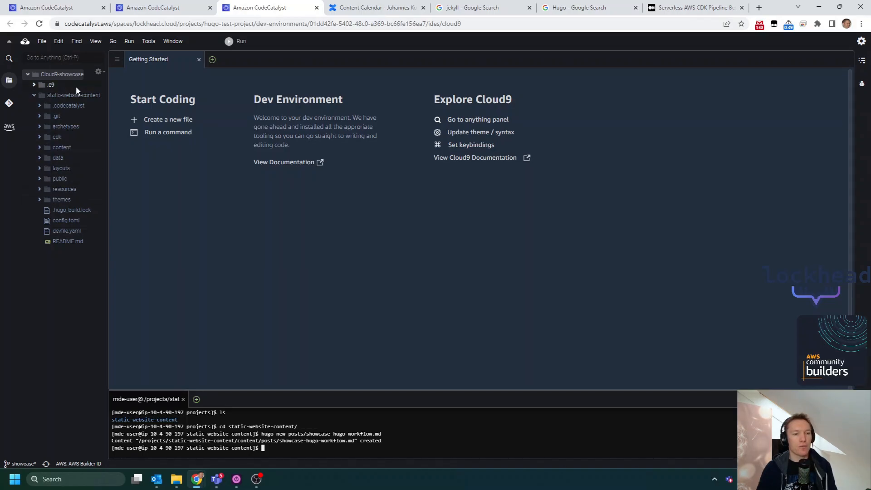
# - Expand the content/posts folder in the file tree and open showcase-hugo-workflow.md in the editor
pyautogui.click(39, 148)
pyautogui.click(45, 159)
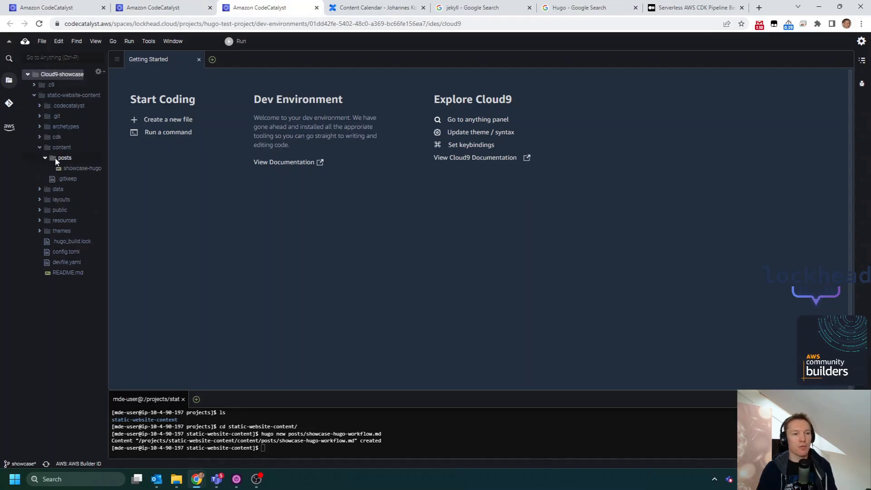
pyautogui.doubleClick(84, 169)
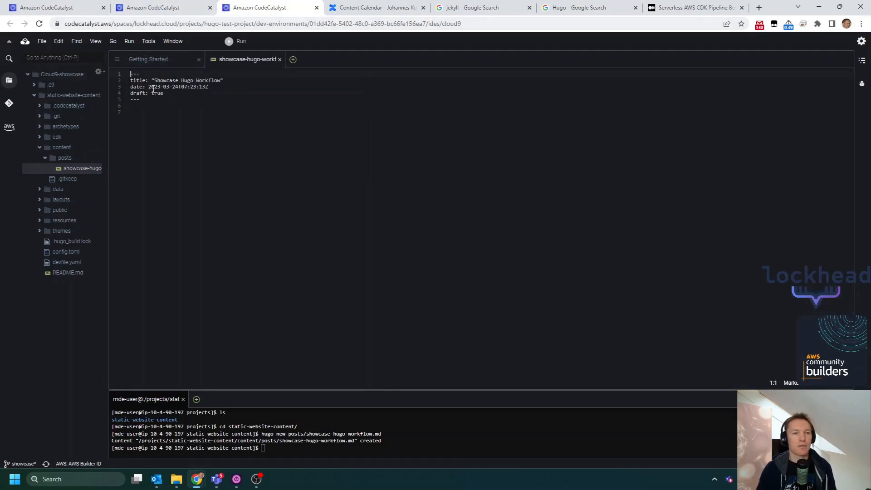
# - Set the post's draft value to false and paste the README's sample "Hello from CodeCatalyst!" heading and paragraph below the front matter
pyautogui.click(162, 10)
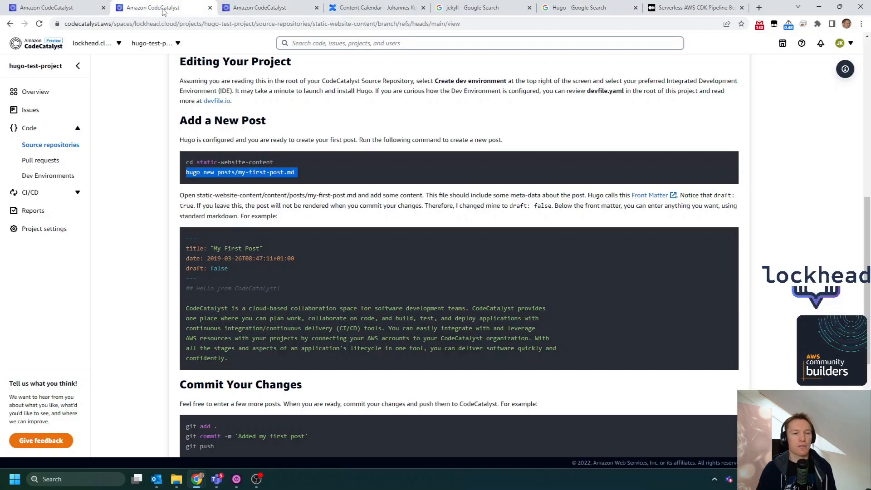
pyautogui.click(219, 276)
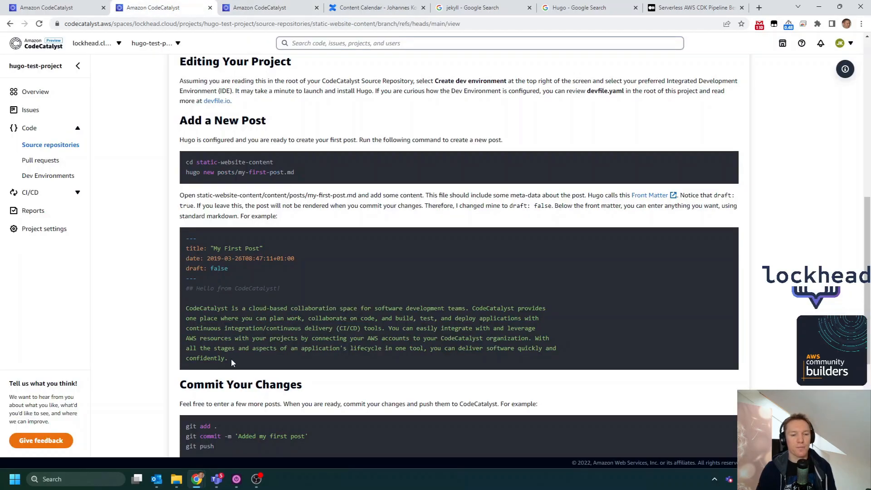
pyautogui.moveTo(234, 364); pyautogui.dragTo(180, 290)
pyautogui.hotkey('ctrl', 'c')
pyautogui.click(247, 8)
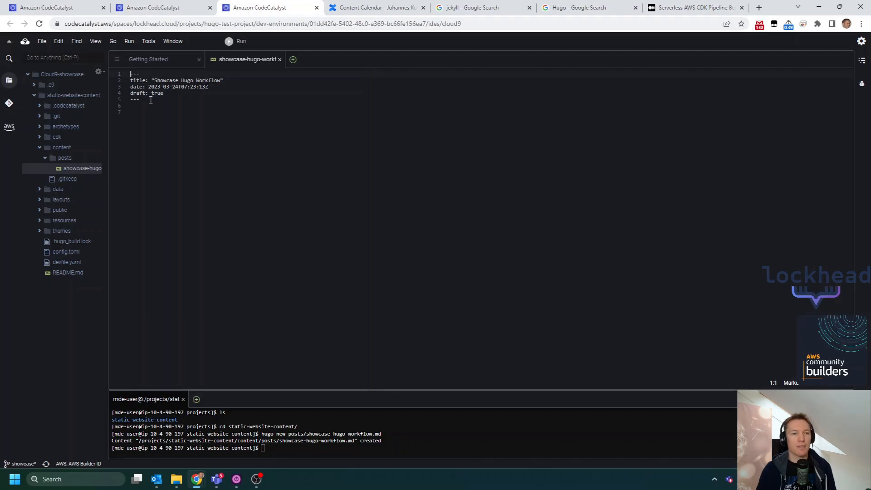
pyautogui.doubleClick(157, 93)
pyautogui.write('false')
pyautogui.press('Down')
pyautogui.hotkey('ctrl', 'v')
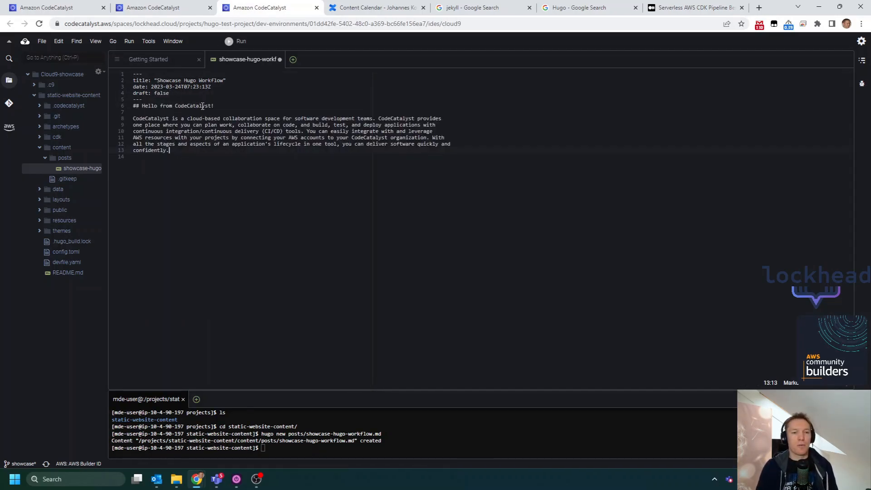
# - Extend the post's heading to read "Hello from CodeCatalyst in CI/CD on AWS Showcase!"
pyautogui.press('BackSpace')
pyautogui.write('in ')
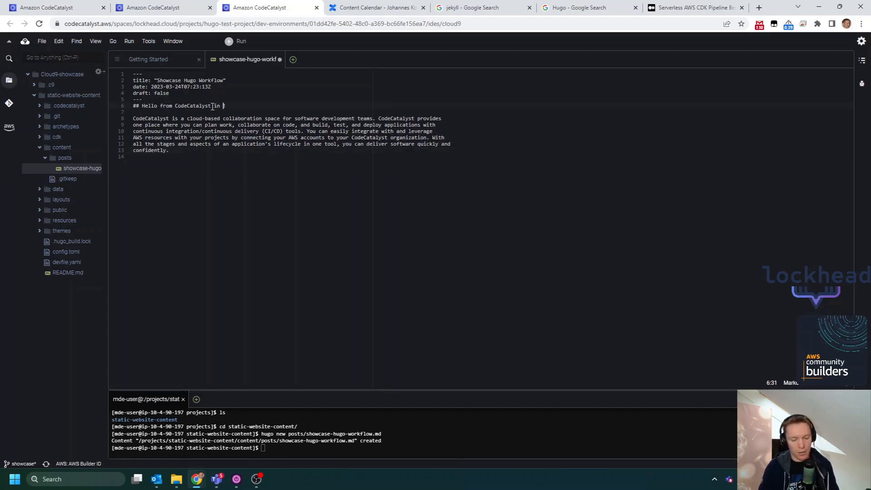
pyautogui.write('CI/CD on AWS Showcase!')
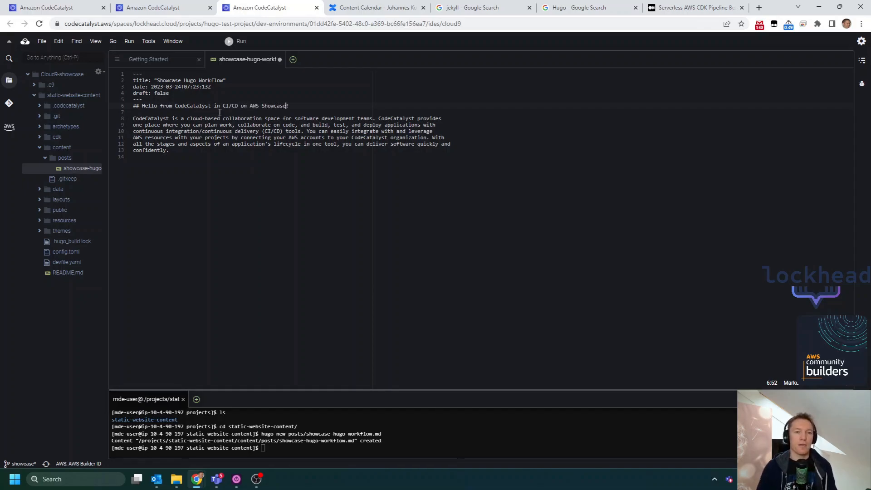
# - Find the git commands under Commit Your Changes in the repository README, select them, and return to the Cloud9 Dev Environment
pyautogui.click(171, 7)
pyautogui.scroll(-2, 229, 119)
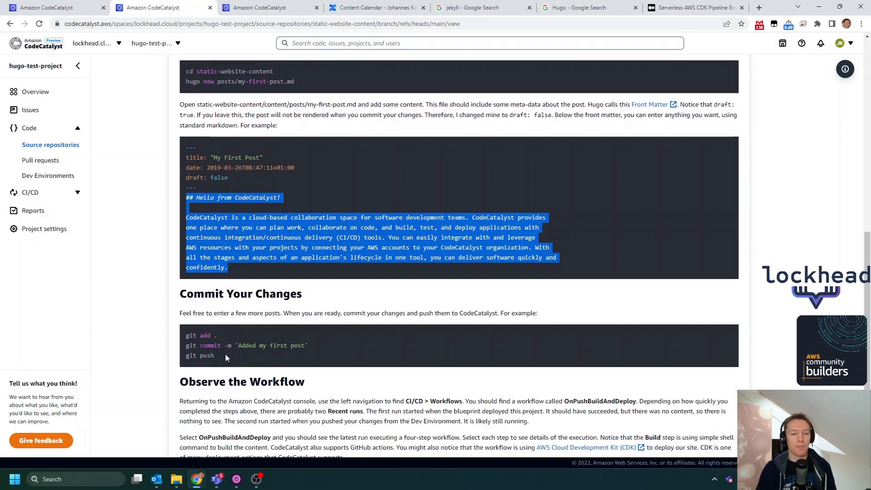
pyautogui.moveTo(215, 356); pyautogui.dragTo(178, 340)
pyautogui.click(252, 9)
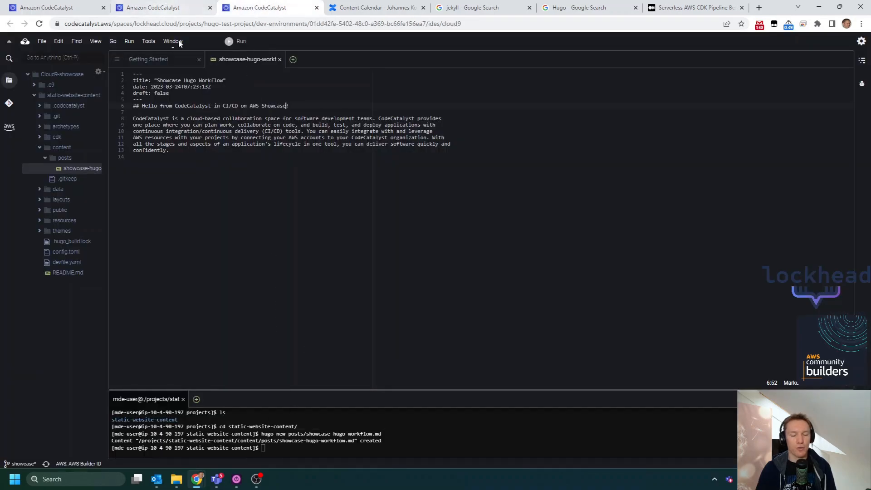
# - Stage all changes with git add . in the Cloud9 terminal and check them with git status
pyautogui.write('git')
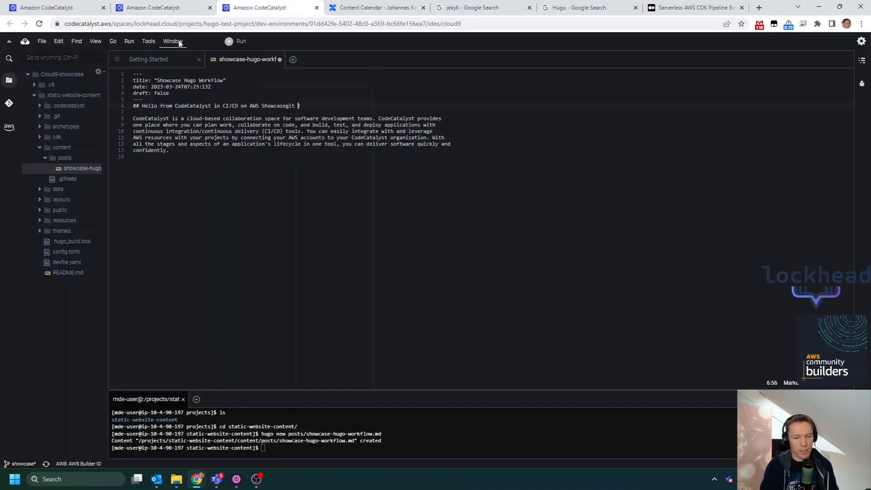
pyautogui.click(419, 427)
pyautogui.write('git add .')
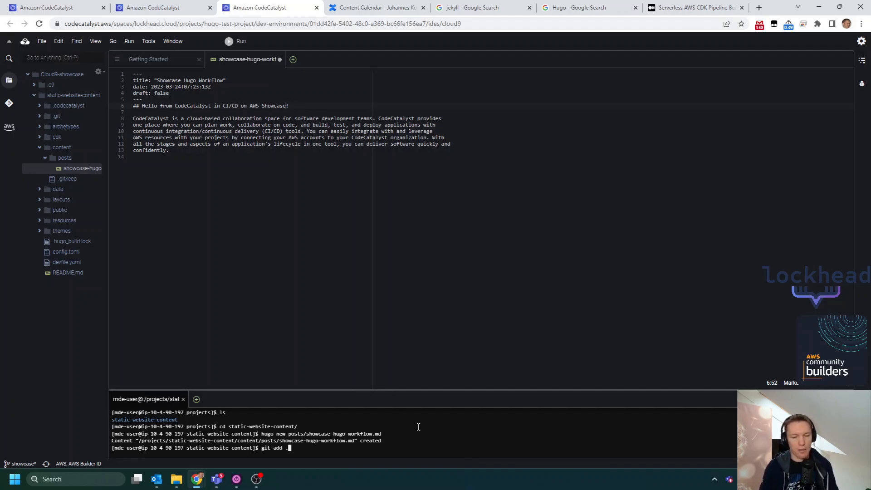
pyautogui.press('Return')
pyautogui.write('git status')
pyautogui.press('Return')
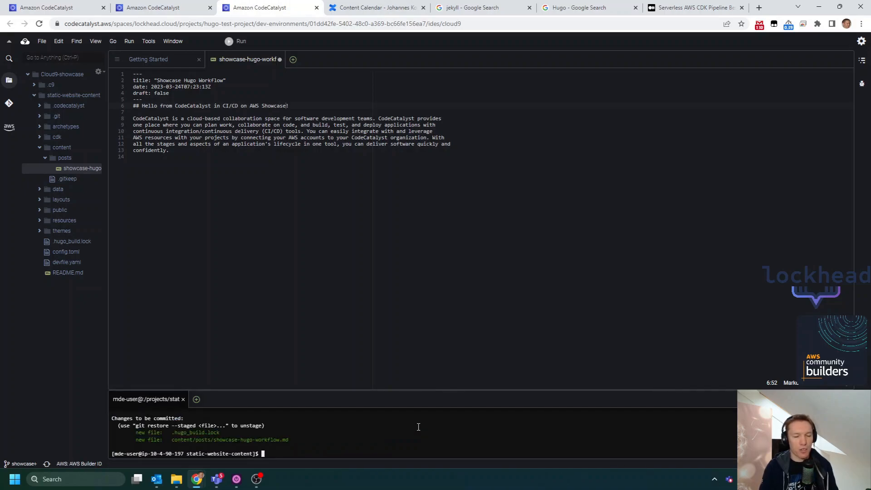
# - Commit the staged changes with the message "Initial post" and push them to the remote repository
pyautogui.write('git commit -m ')
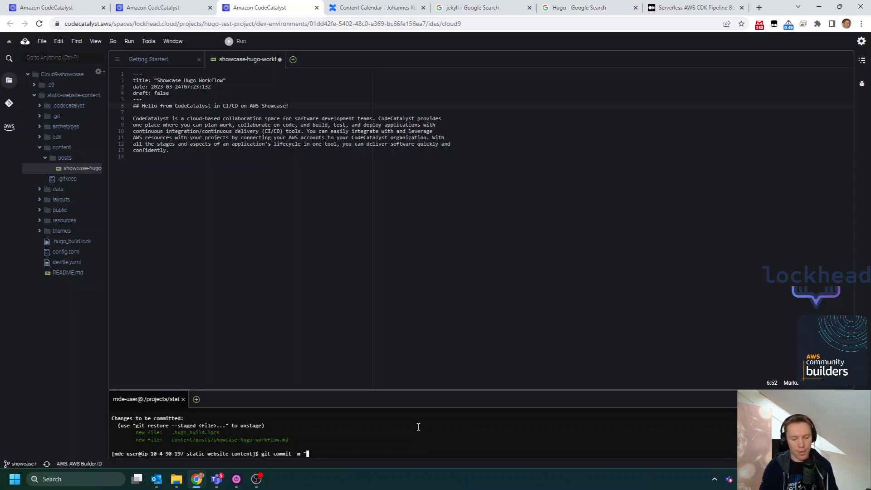
pyautogui.write('"Init')
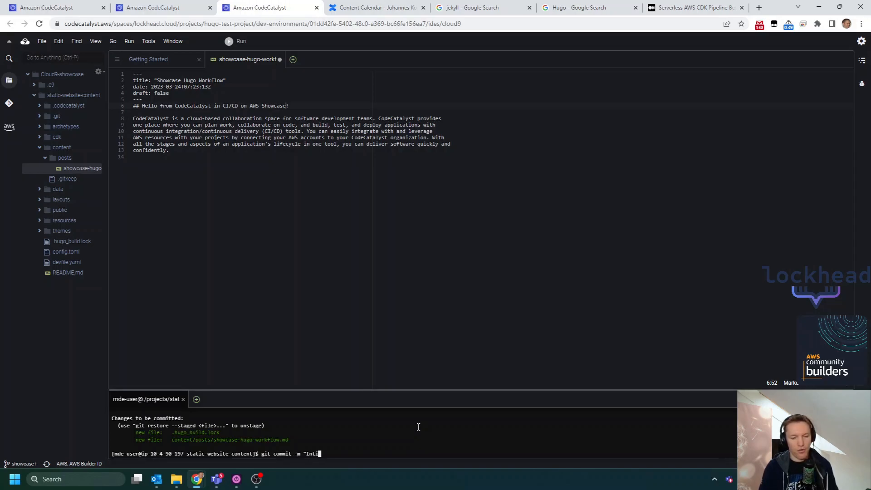
pyautogui.write('ial post"')
pyautogui.press('Return')
pyautogui.write('git push')
pyautogui.press('Return')
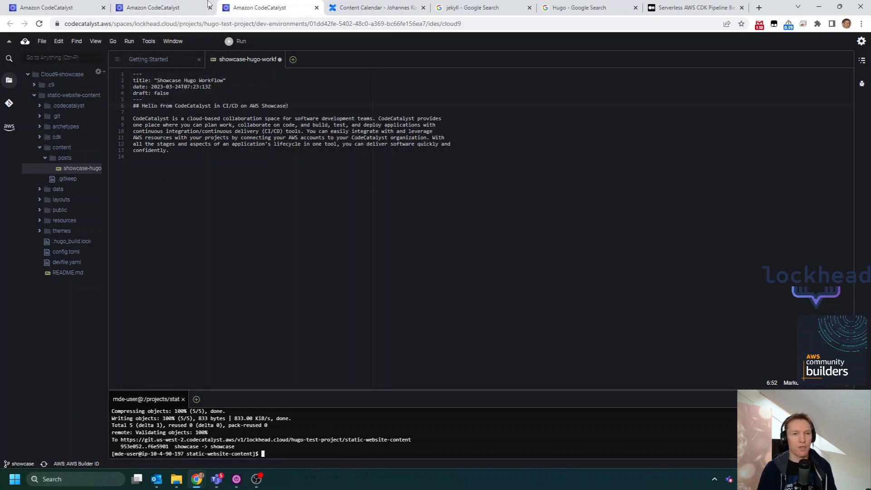
# - Go to the project's pull requests in the CodeCatalyst browser tab and start a new pull request
pyautogui.click(213, 4)
pyautogui.click(52, 160)
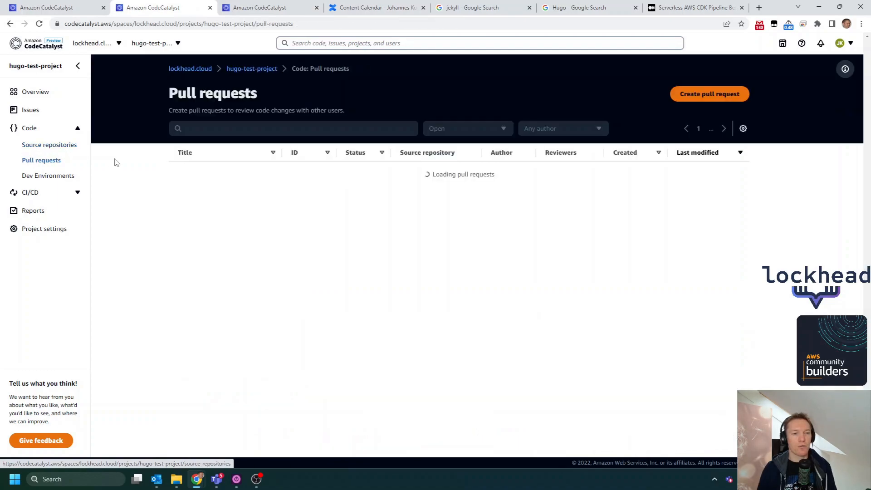
pyautogui.click(709, 94)
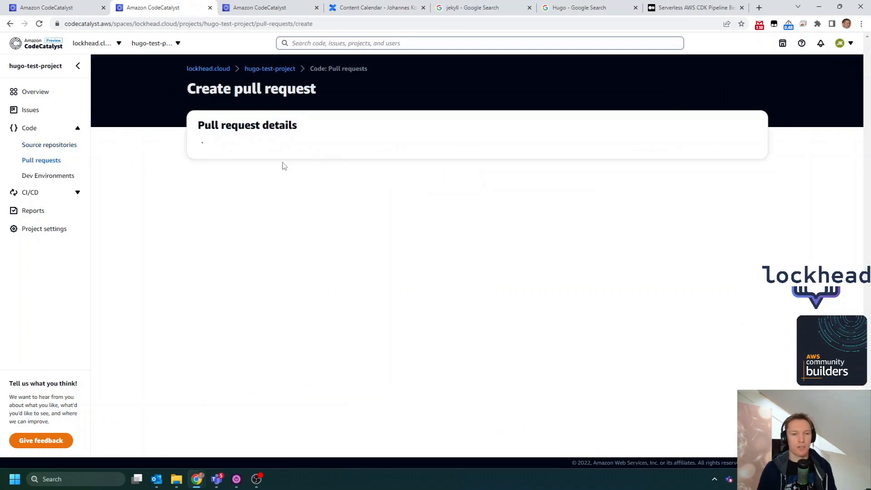
# - Open the OnPushBuildAndDeploy workflow's definition in the other CodeCatalyst tab and highlight its Triggers block
pyautogui.click(63, 8)
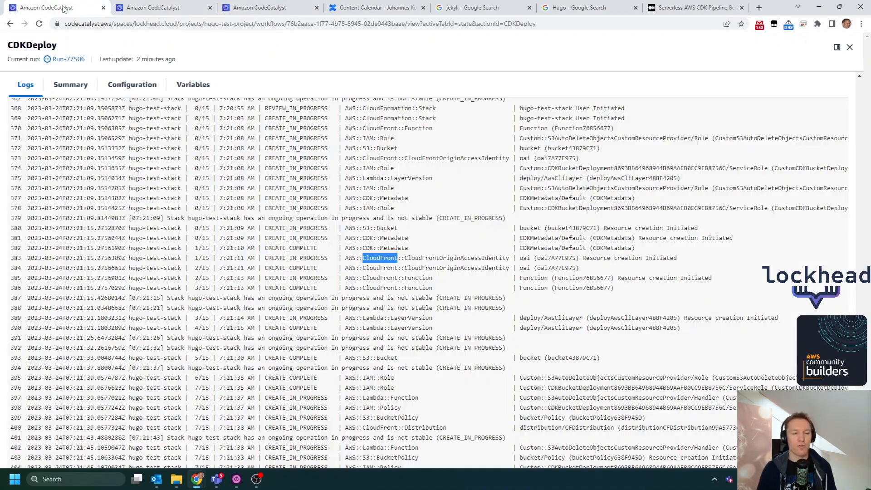
pyautogui.click(838, 47)
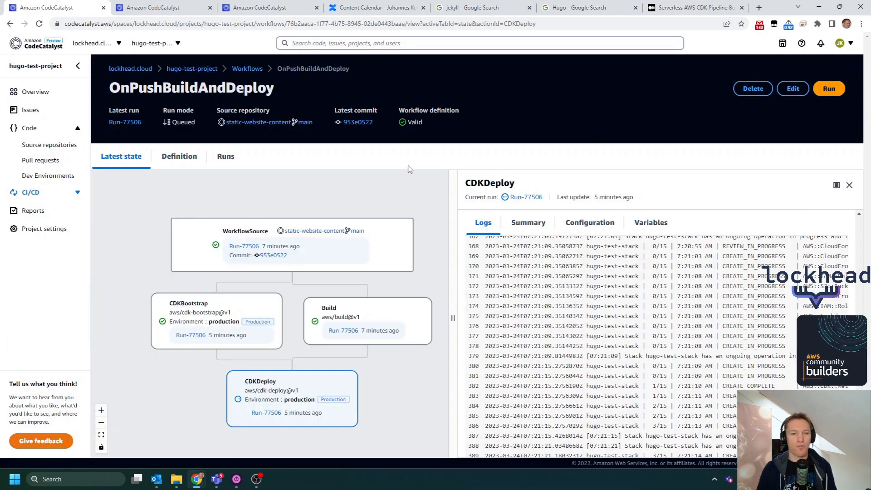
pyautogui.click(188, 159)
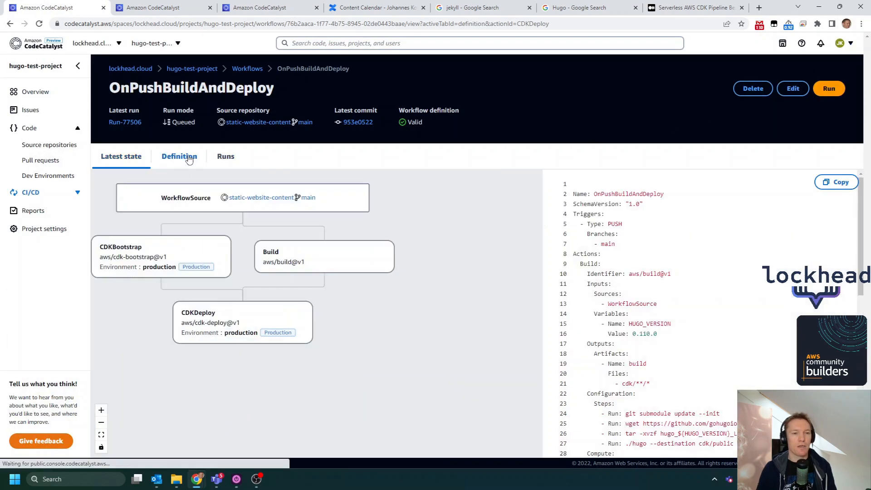
pyautogui.moveTo(626, 245); pyautogui.dragTo(571, 218)
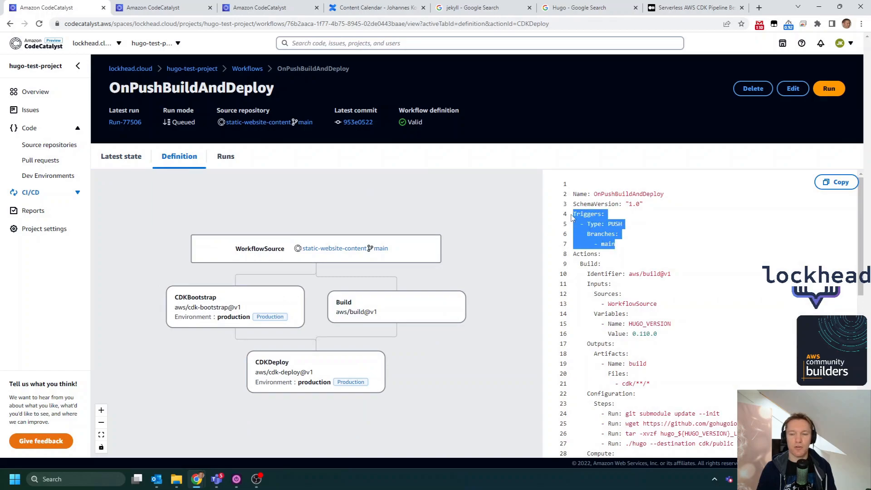
# - Set the new pull request's source branch to showcase and its destination branch to main
pyautogui.click(175, 4)
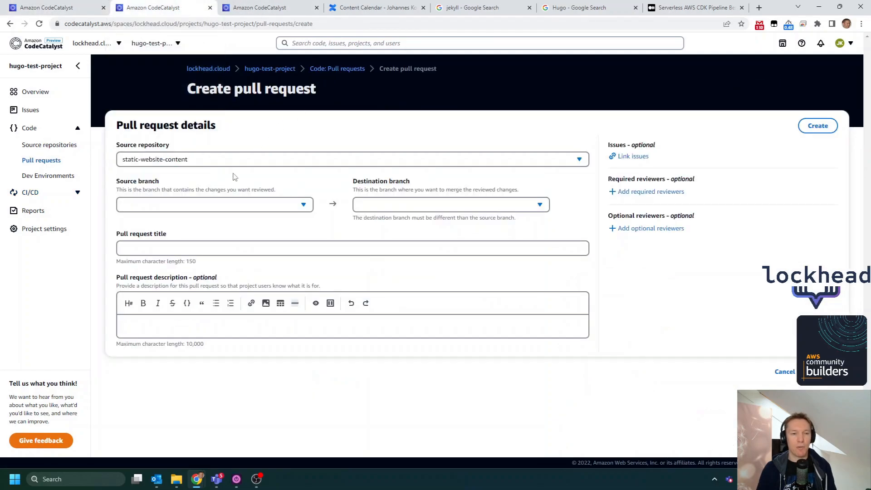
pyautogui.click(241, 204)
pyautogui.click(216, 258)
pyautogui.click(401, 205)
pyautogui.click(367, 236)
# - Title the pull request "Initial post", review its file changes, and create it
pyautogui.click(318, 248)
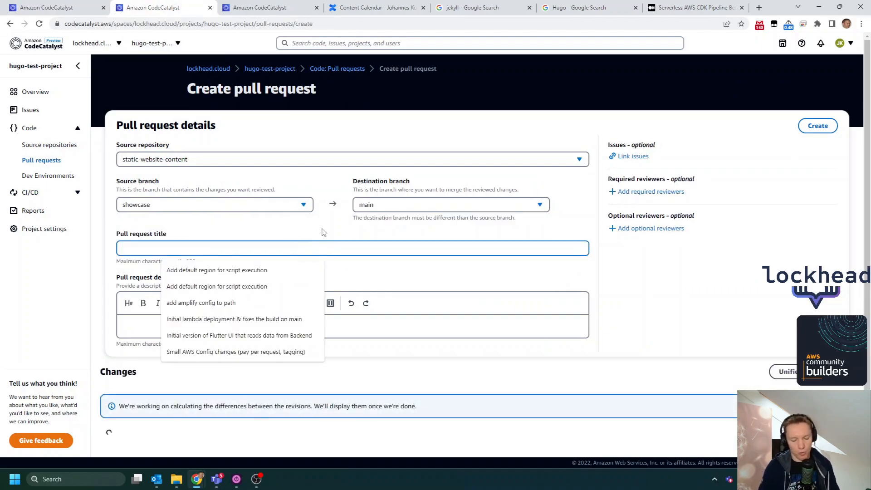
pyautogui.write('Initial')
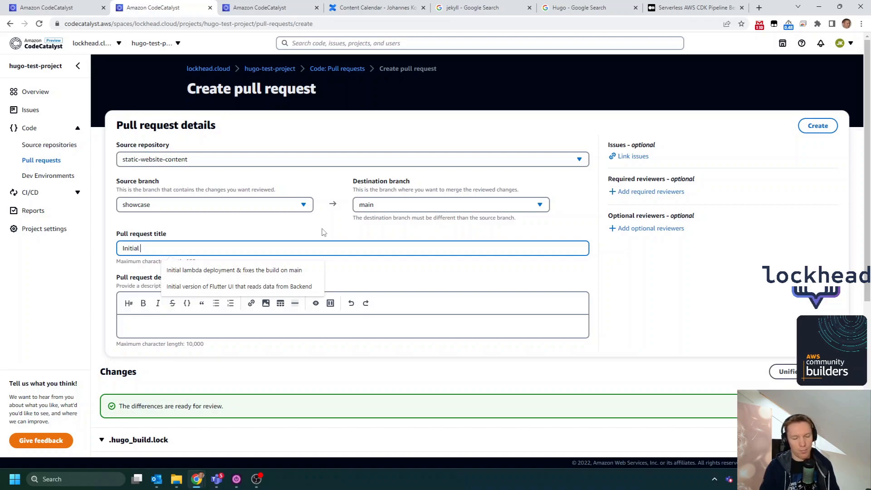
pyautogui.write(' post')
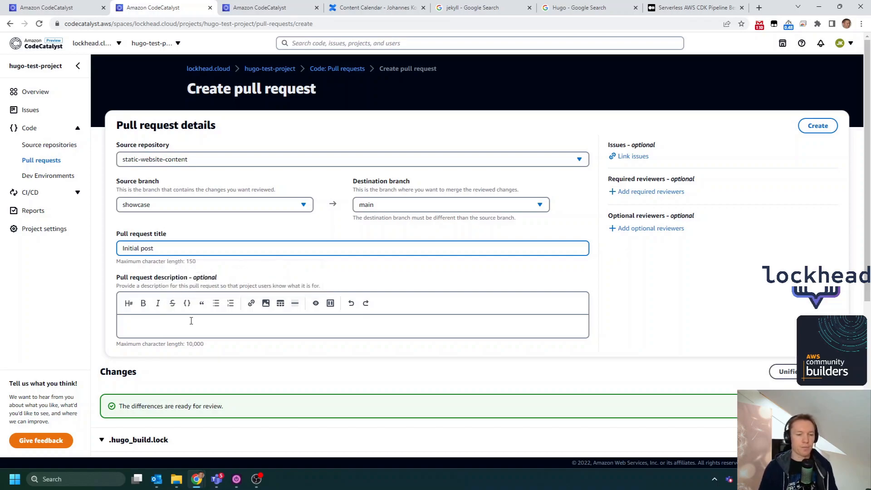
pyautogui.scroll(-2, 196, 362)
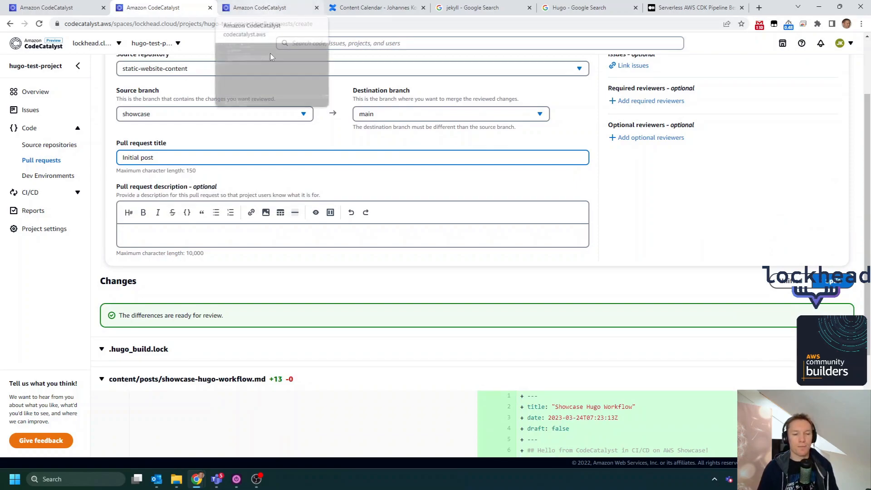
pyautogui.scroll(2, 744, 236)
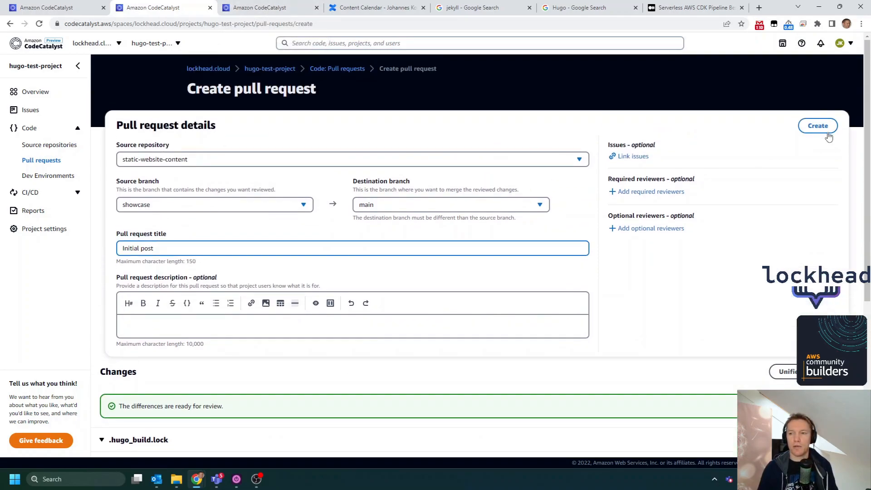
pyautogui.click(822, 127)
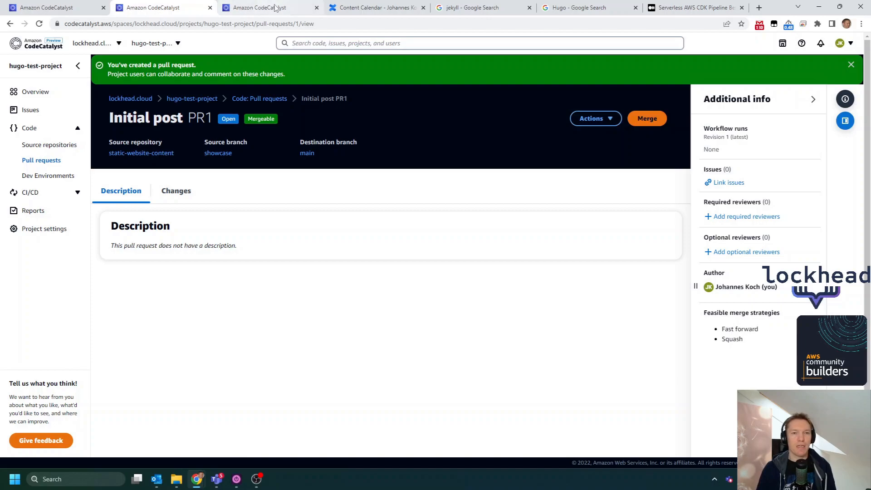
# - Return to the OnPushBuildAndDeploy workflow in the other CodeCatalyst tab and show its latest state
pyautogui.click(28, 7)
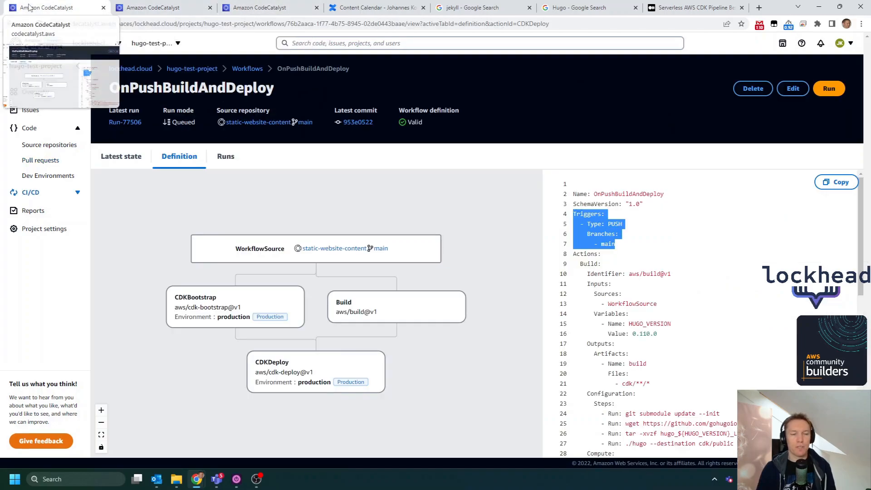
pyautogui.click(129, 163)
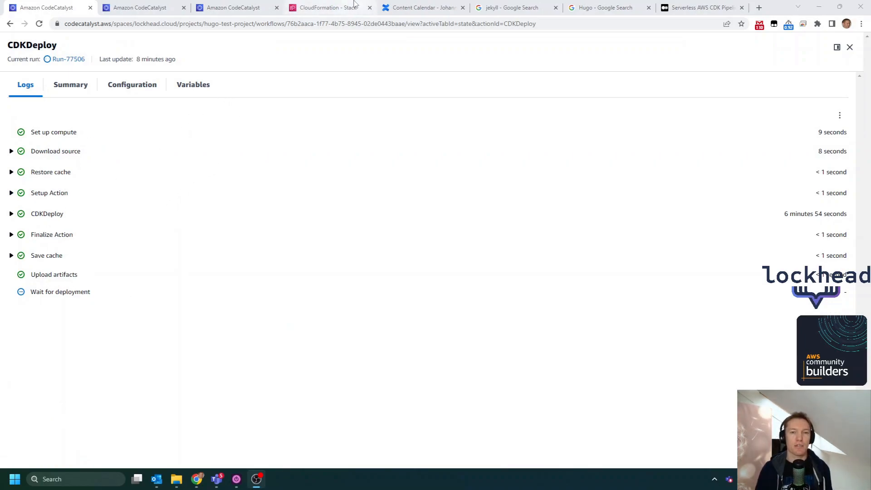
# - Open hugo-test-stack's resources in the CloudFormation tab and expand the distribution, deploy, CustomResource, oai and Function entries
pyautogui.click(342, 9)
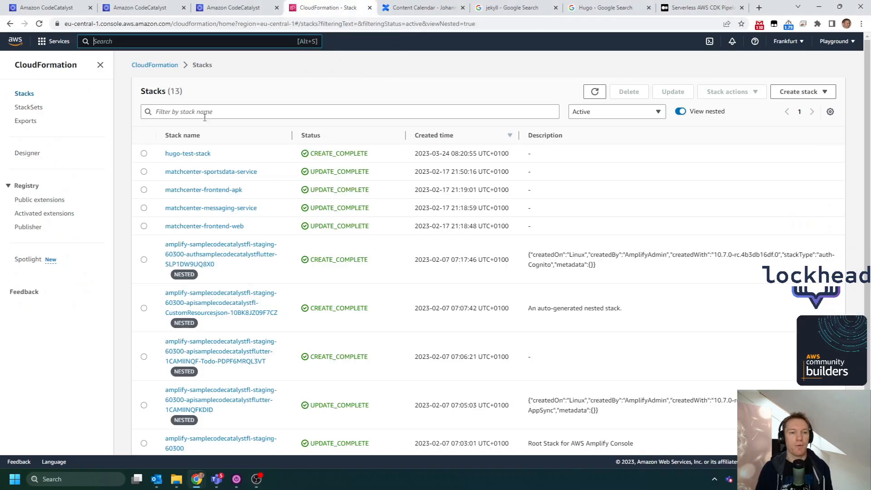
pyautogui.click(202, 156)
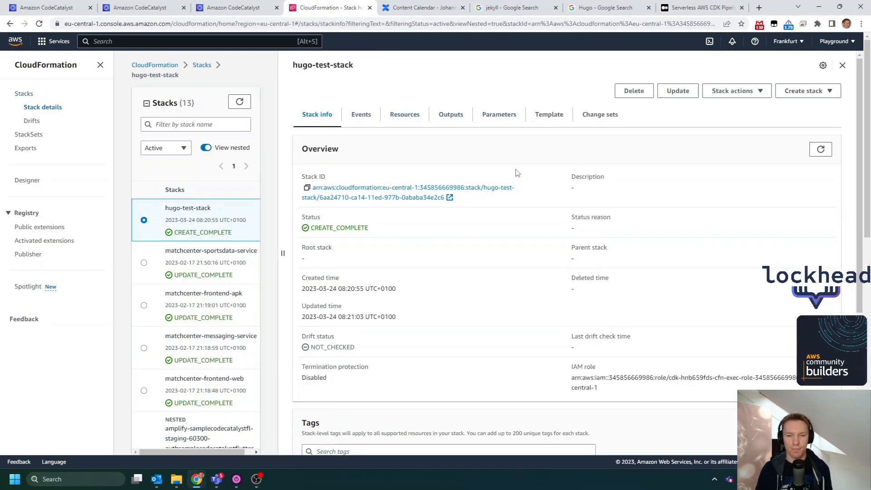
pyautogui.click(396, 119)
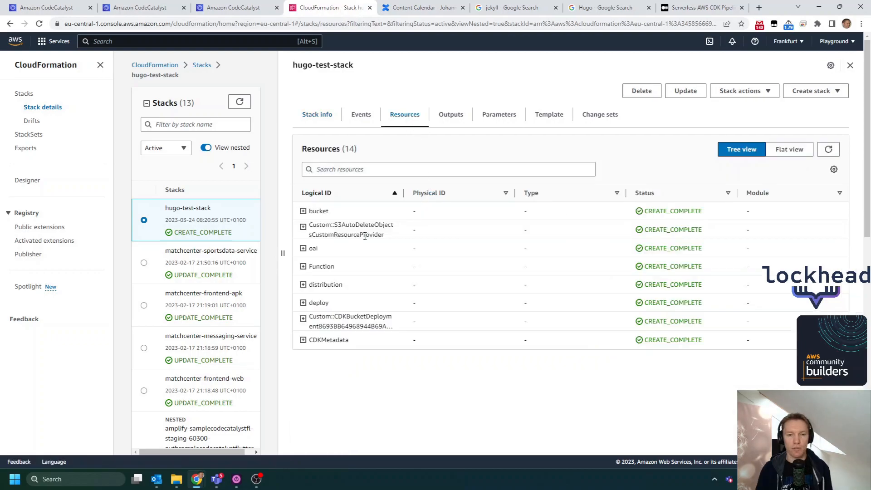
pyautogui.click(304, 285)
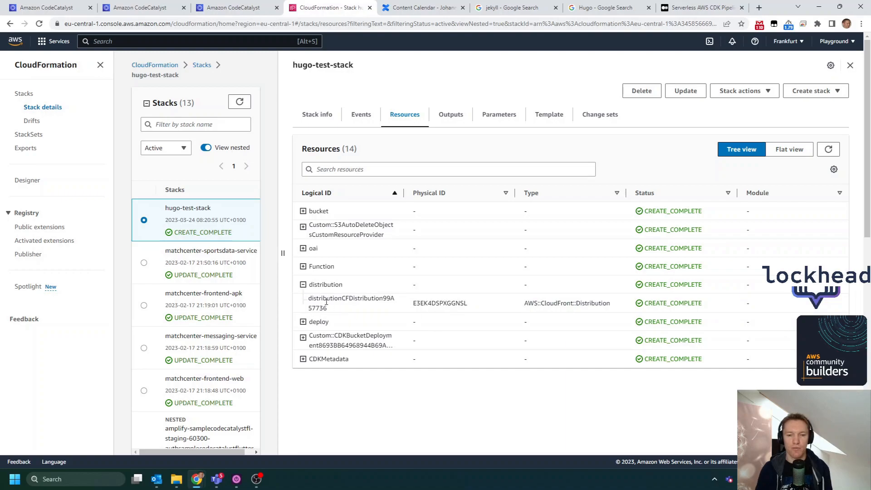
pyautogui.click(303, 322)
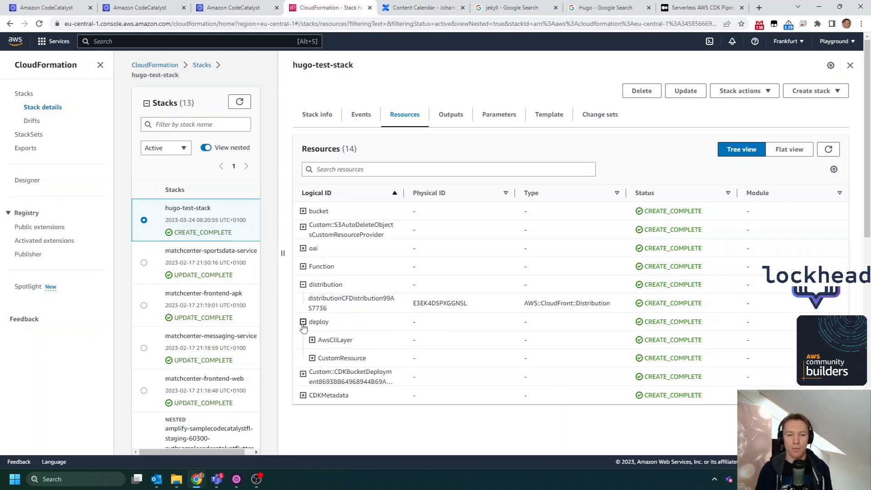
pyautogui.click(312, 358)
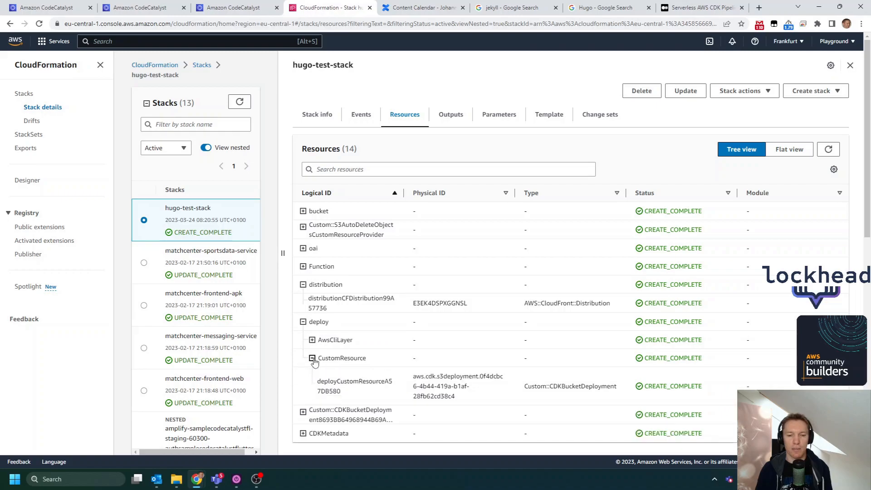
pyautogui.click(303, 249)
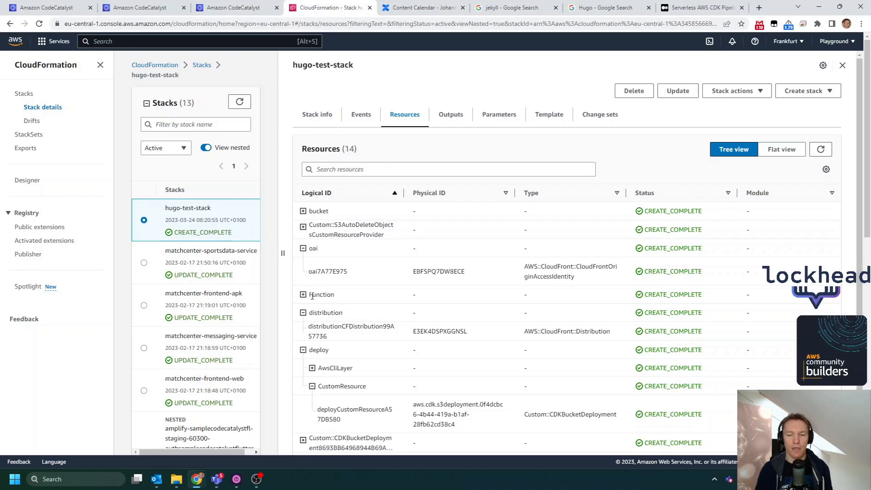
pyautogui.click(304, 295)
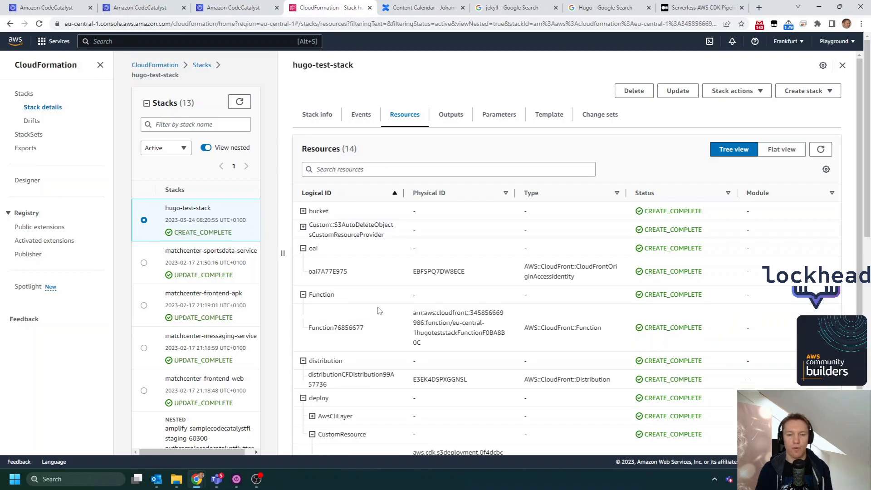
# - Return to the OnPushBuildAndDeploy workflow in CodeCatalyst, leave the full-size log view, and examine the CDKDeploy action's summary and CloudFormation events
pyautogui.click(42, 8)
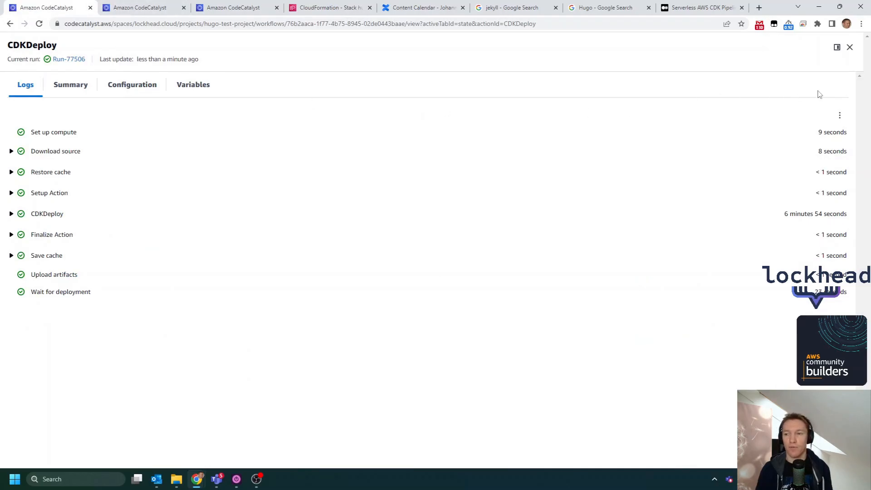
pyautogui.click(851, 47)
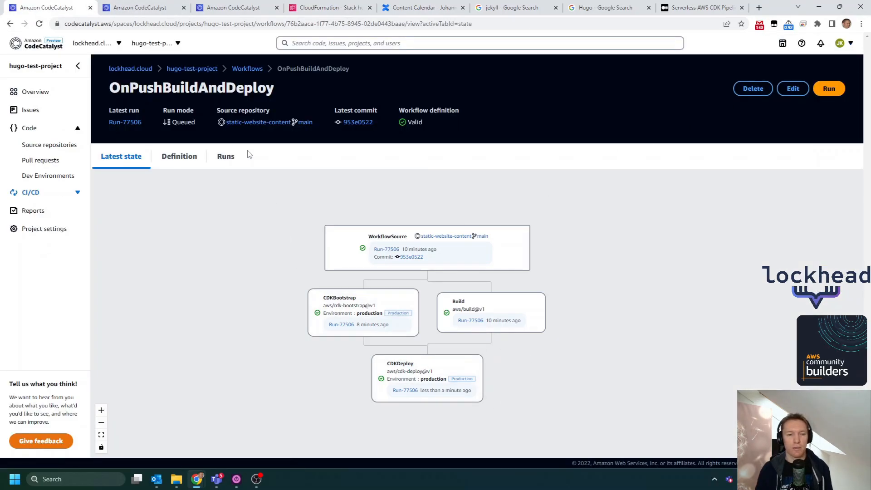
pyautogui.click(456, 367)
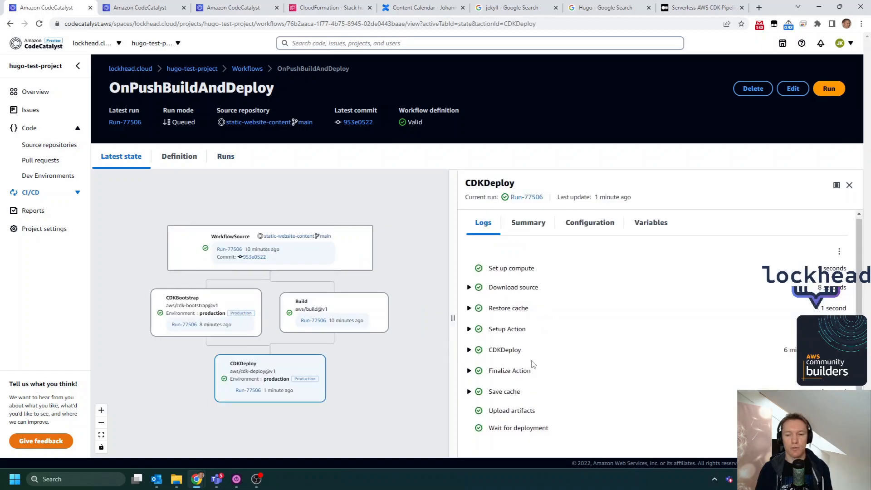
pyautogui.click(529, 223)
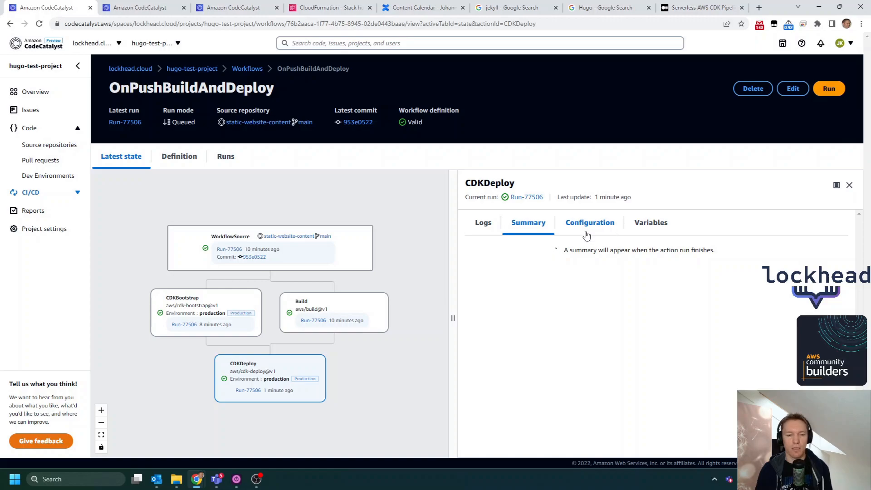
pyautogui.scroll(-2, 634, 305)
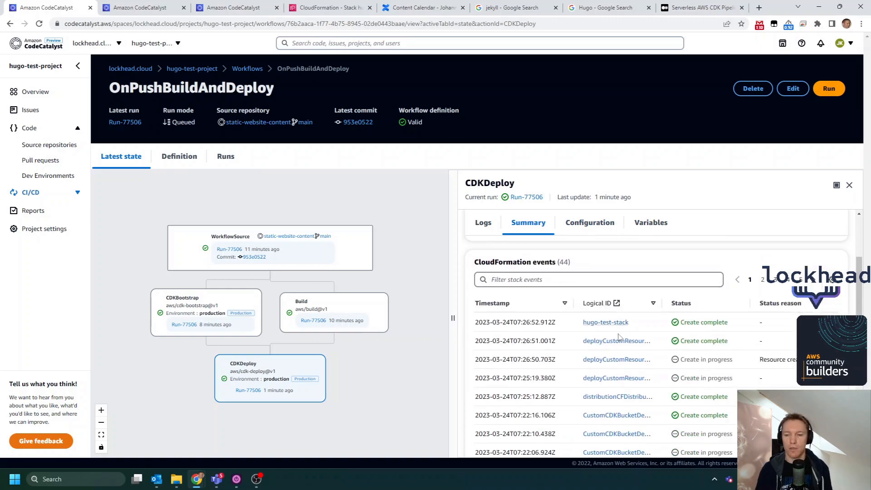
pyautogui.scroll(2, 636, 306)
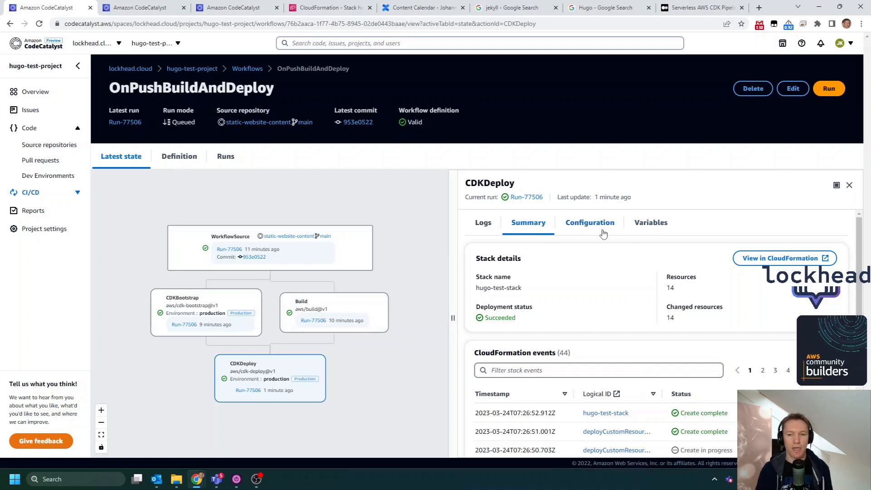
# - Select the CloudFront distribution's physical ID in hugo-test-stack's resources, then search the AWS services for "cloudfront" and open CloudFront
pyautogui.click(332, 9)
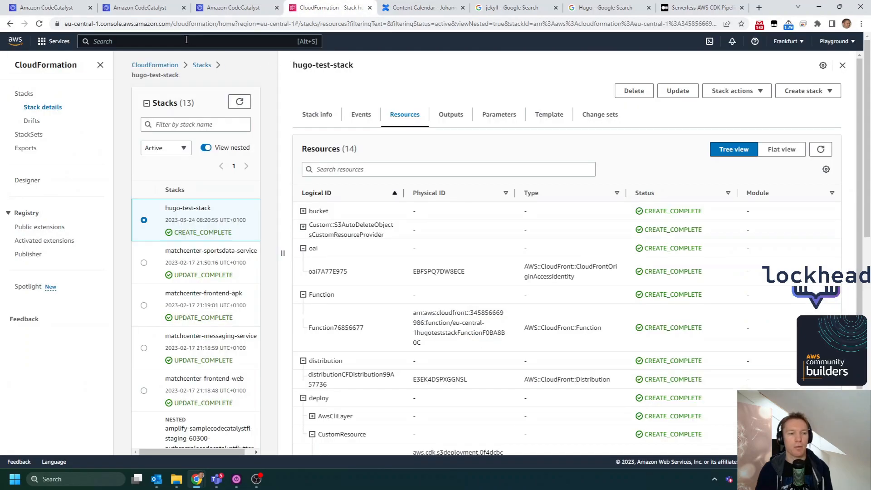
pyautogui.scroll(-2, 336, 362)
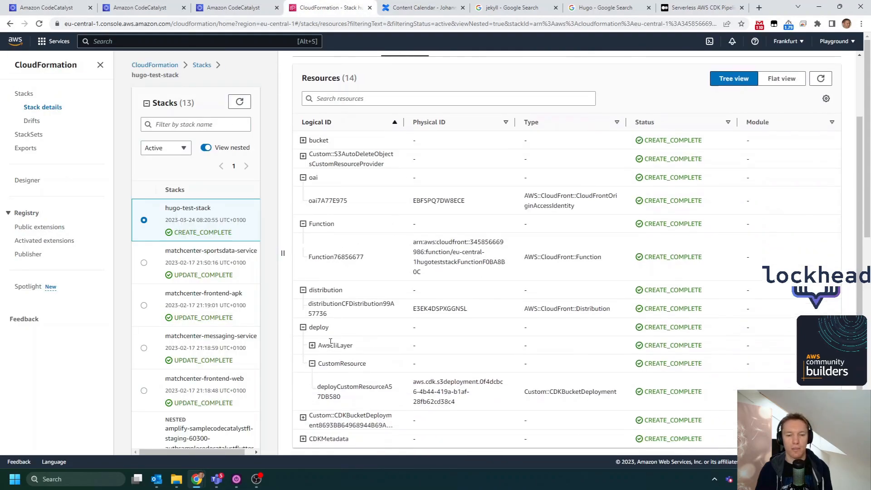
pyautogui.doubleClick(444, 308)
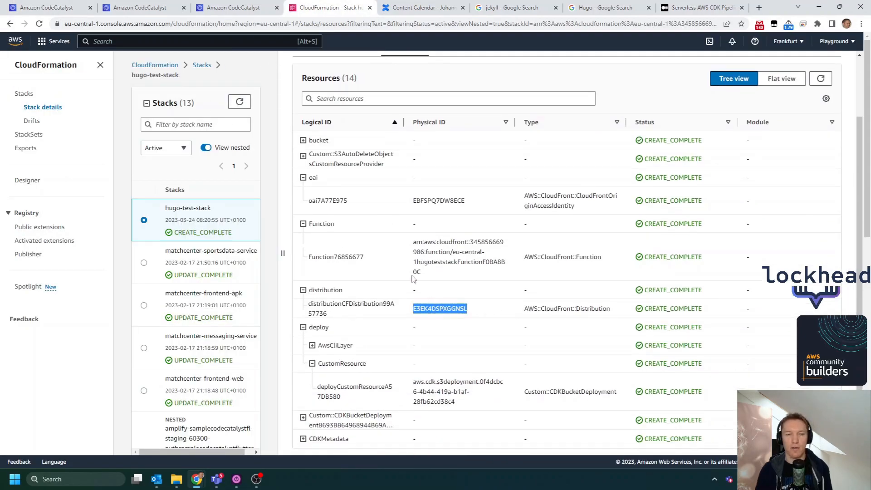
pyautogui.click(248, 41)
pyautogui.write('cloudfr')
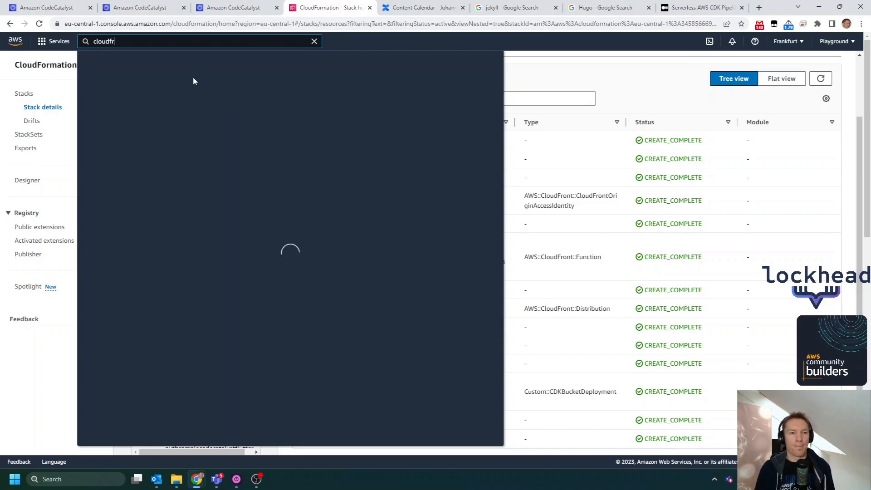
pyautogui.write('ont')
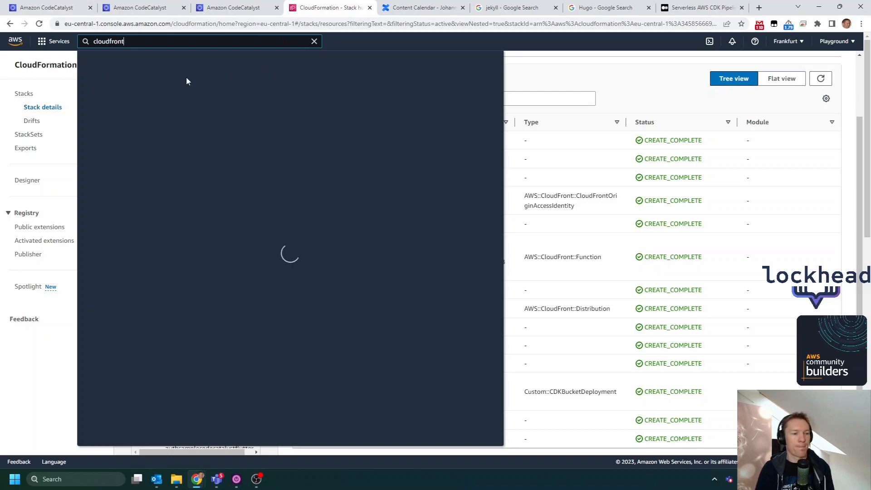
pyautogui.click(246, 114)
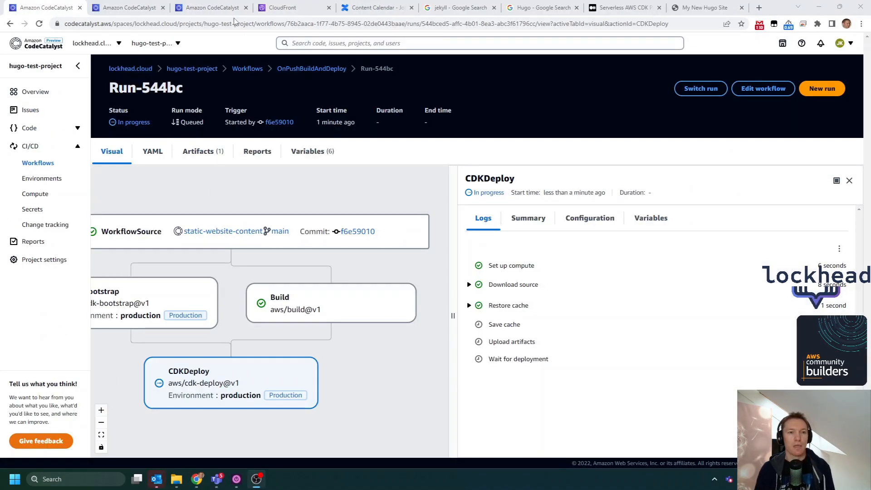
# - Review the merged "Initial post" pull request and the CloudFront distributions list, ending on the deployed My New Hugo Site page
pyautogui.click(139, 11)
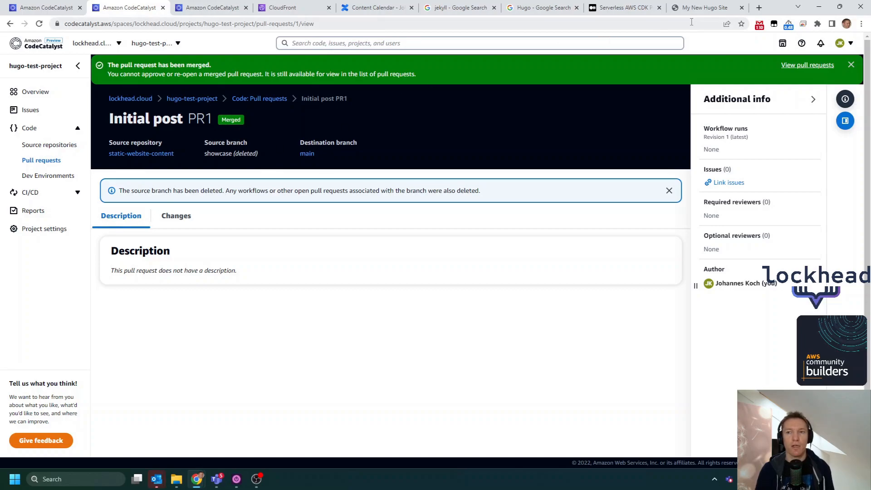
pyautogui.click(287, 13)
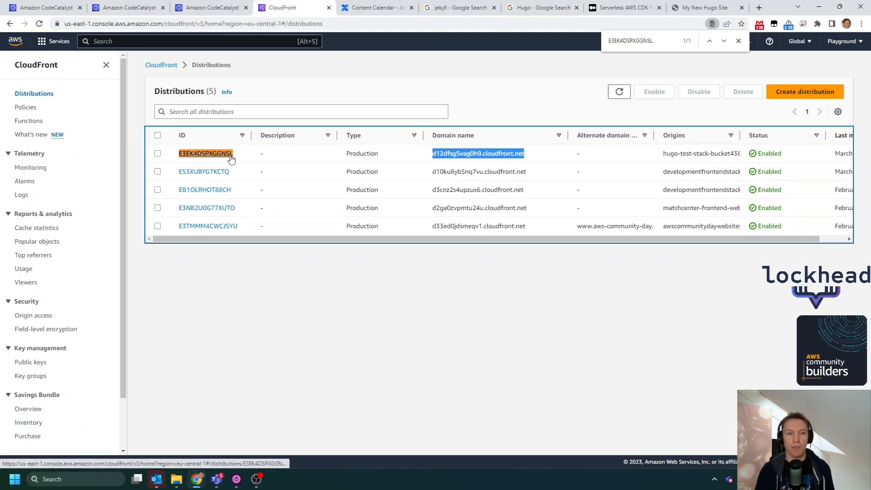
pyautogui.click(697, 10)
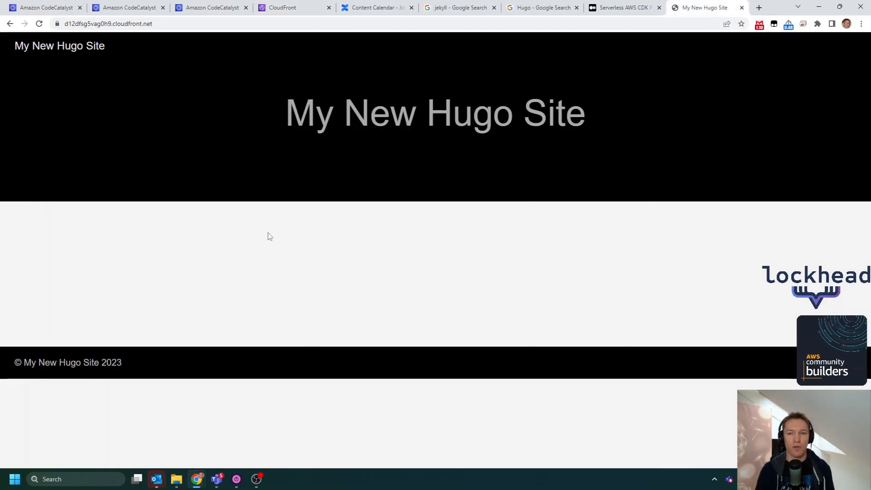
# - Return to workflow run Run-544bc in CodeCatalyst and show the Build action's logs
pyautogui.click(144, 5)
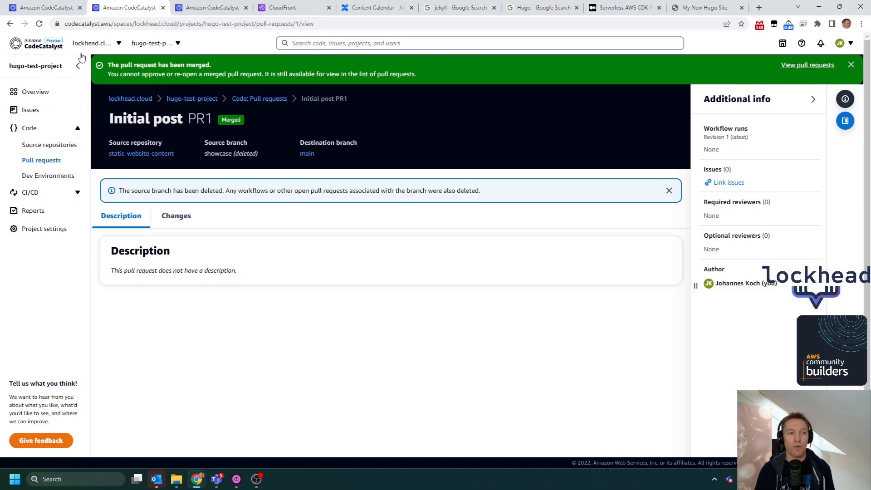
pyautogui.click(55, 8)
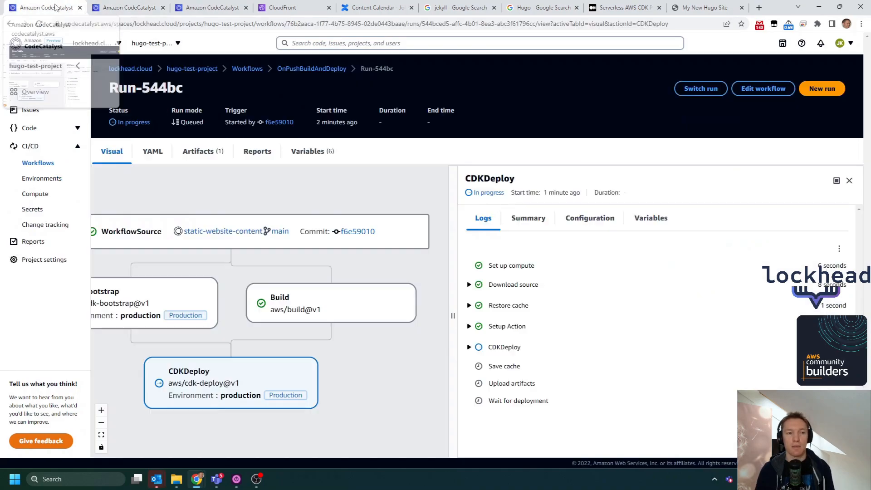
pyautogui.click(348, 303)
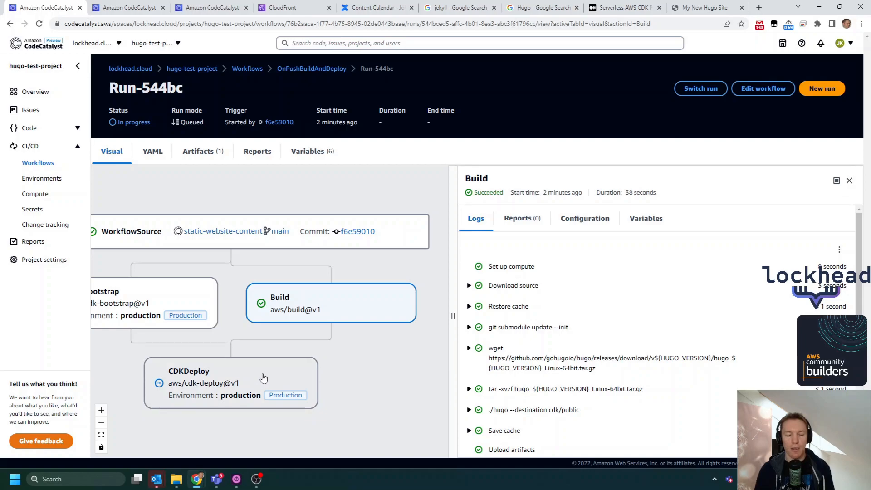
# - Open the CDKDeploy action's logs, expand its CDKDeploy entry at full size, and read through to the last log lines
pyautogui.click(263, 377)
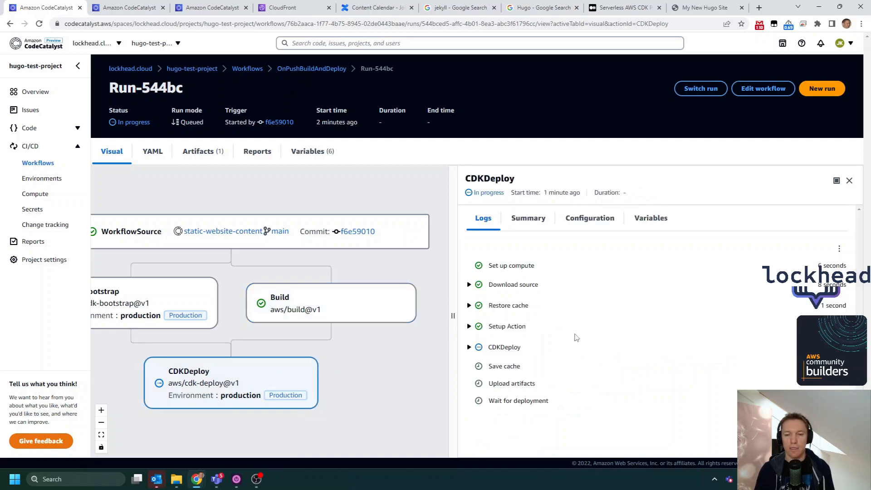
pyautogui.click(470, 347)
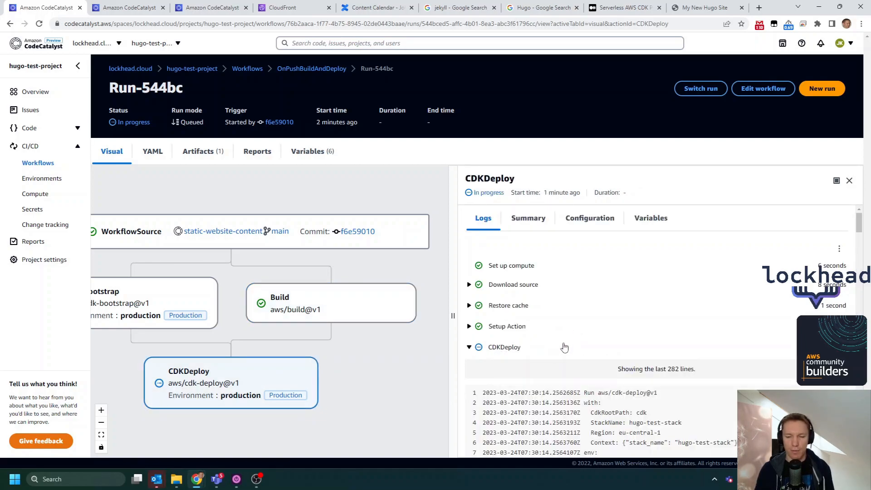
pyautogui.scroll(-5, 707, 293)
pyautogui.click(837, 181)
pyautogui.scroll(-10, 463, 305)
pyautogui.scroll(-20, 431, 315)
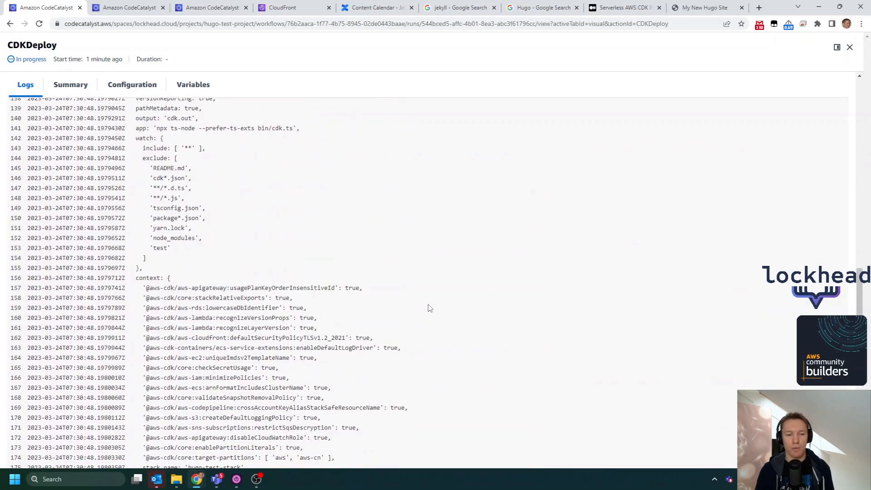
pyautogui.scroll(-5, 426, 320)
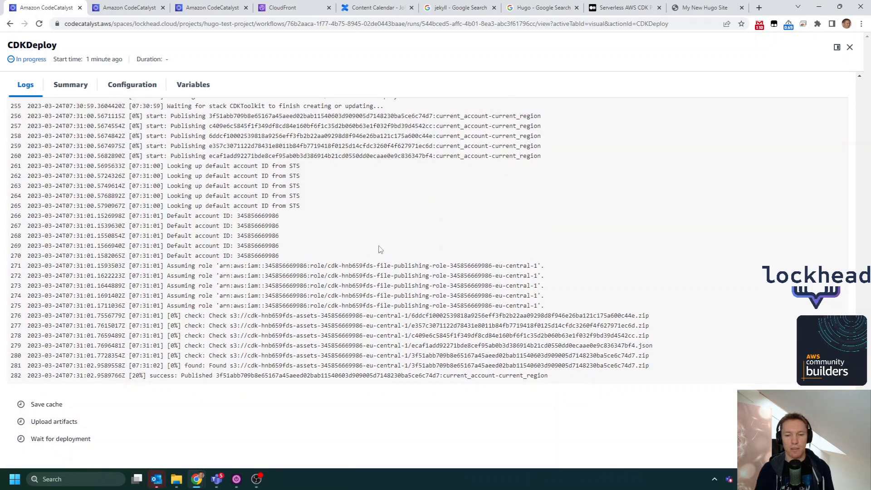
# - Go back from CloudFront to hugo-test-stack in CloudFormation through the browser history and show the stack's events
pyautogui.click(281, 7)
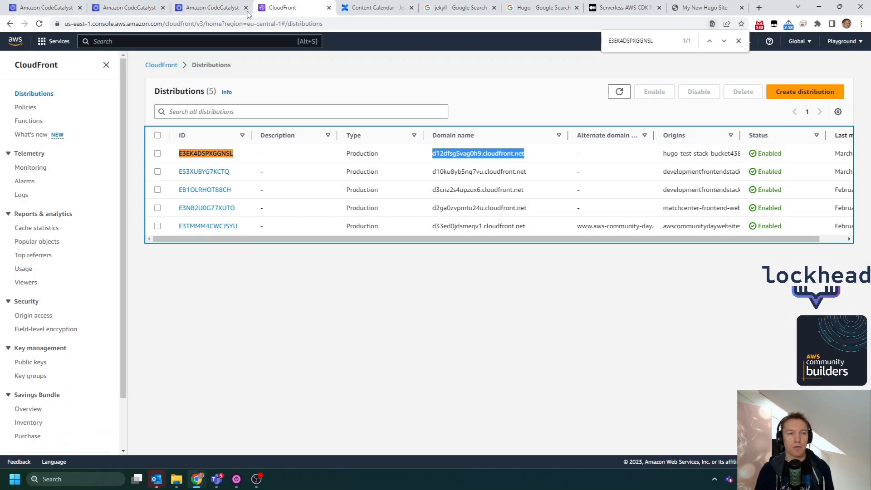
pyautogui.rightClick(10, 24)
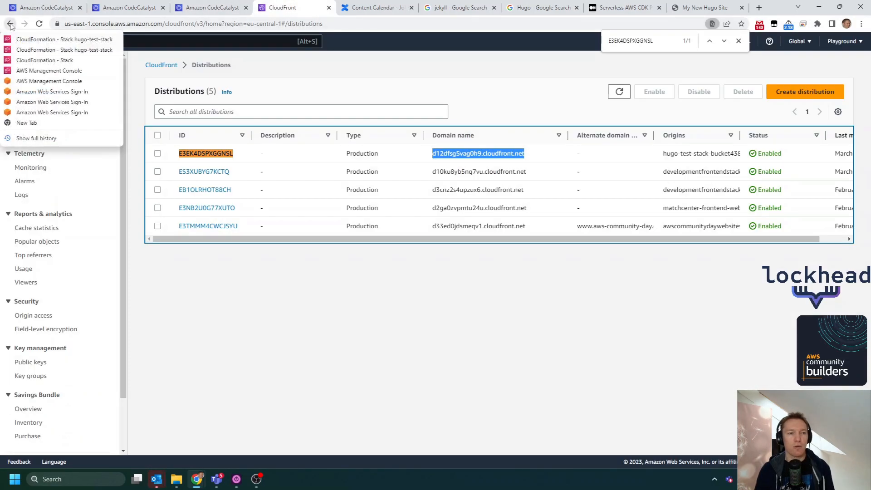
pyautogui.click(36, 41)
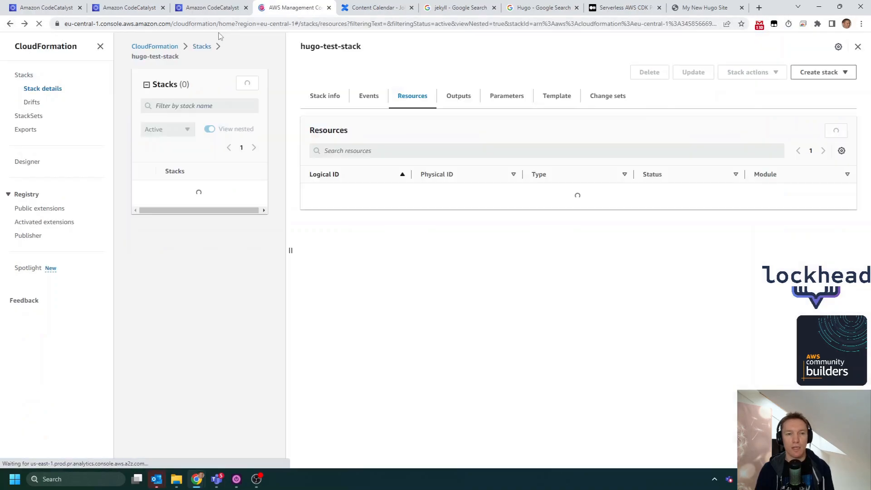
pyautogui.moveTo(355, 65); pyautogui.dragTo(297, 65)
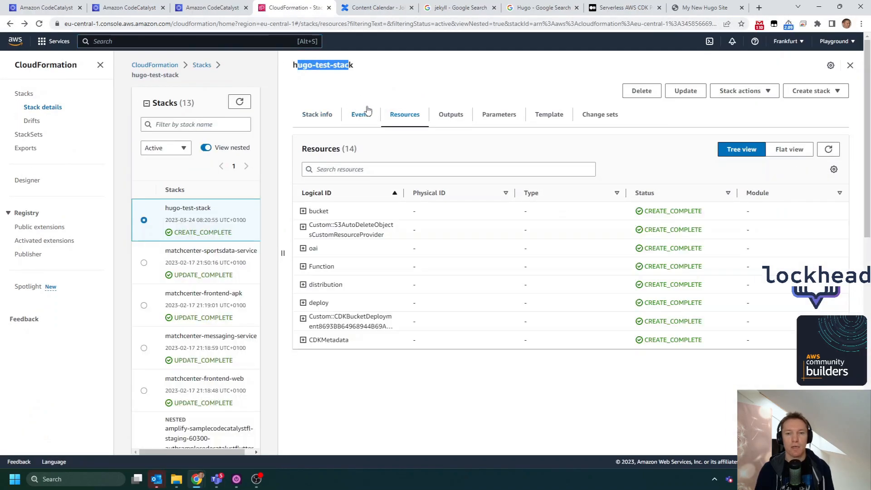
pyautogui.click(364, 116)
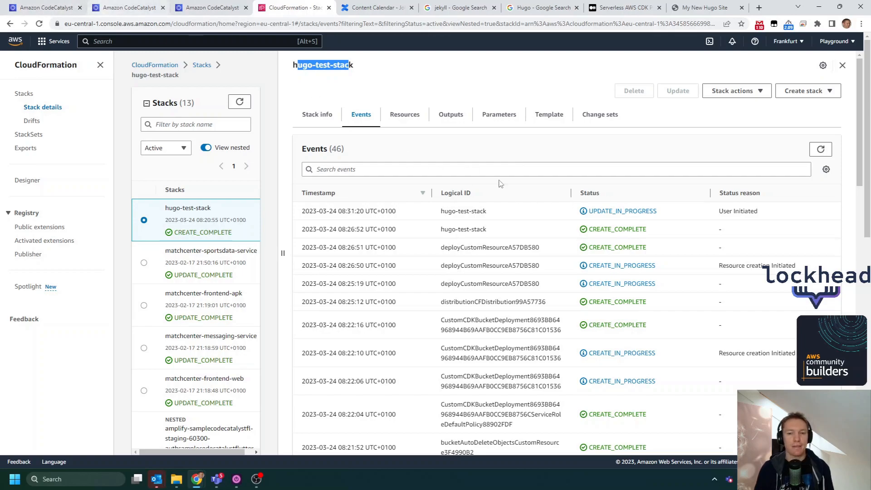
# - Refresh hugo-test-stack's events repeatedly in CloudFormation to follow the update, cross-checking against the CDKDeploy action's logs in CodeCatalyst
pyautogui.click(821, 150)
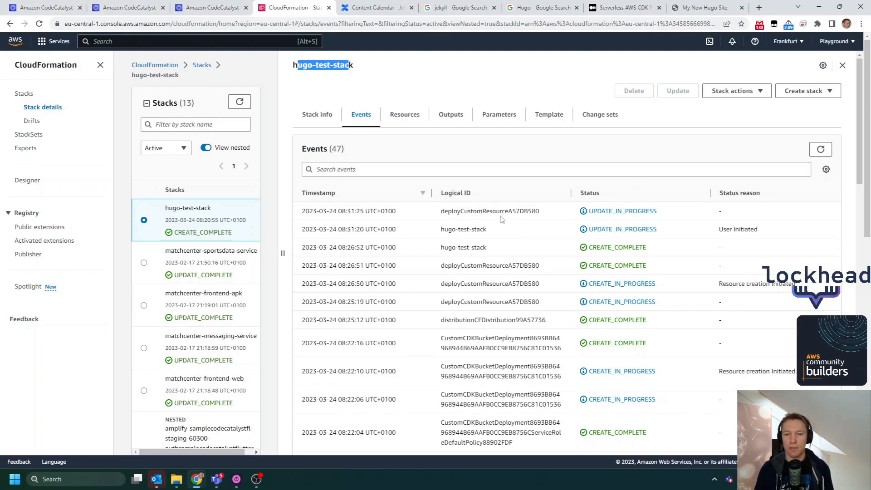
pyautogui.click(822, 151)
pyautogui.click(53, 7)
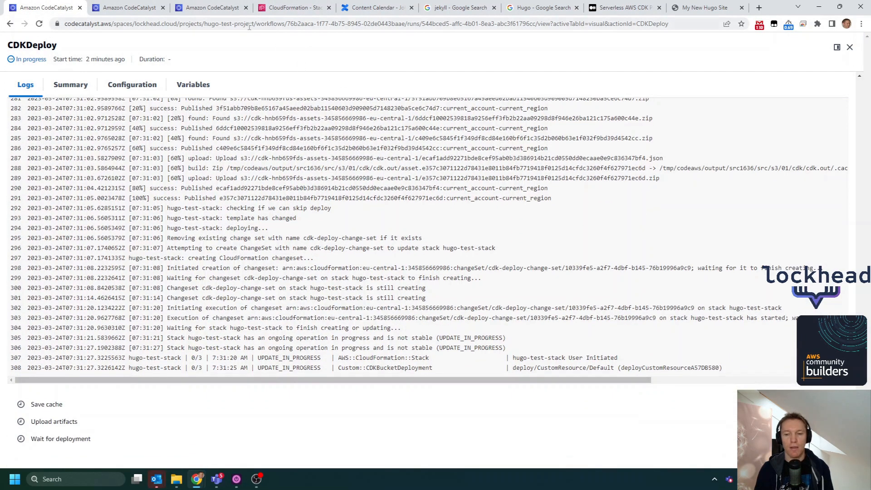
pyautogui.click(300, 8)
pyautogui.click(821, 151)
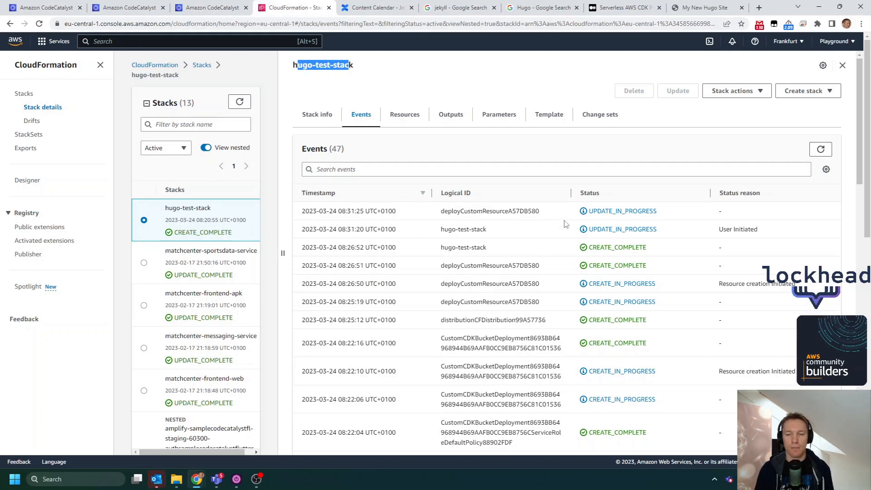
pyautogui.click(824, 151)
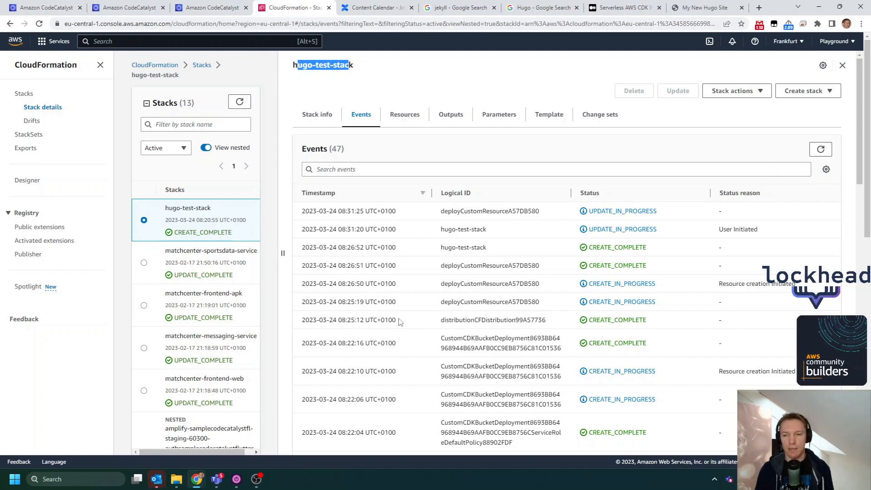
pyautogui.click(823, 153)
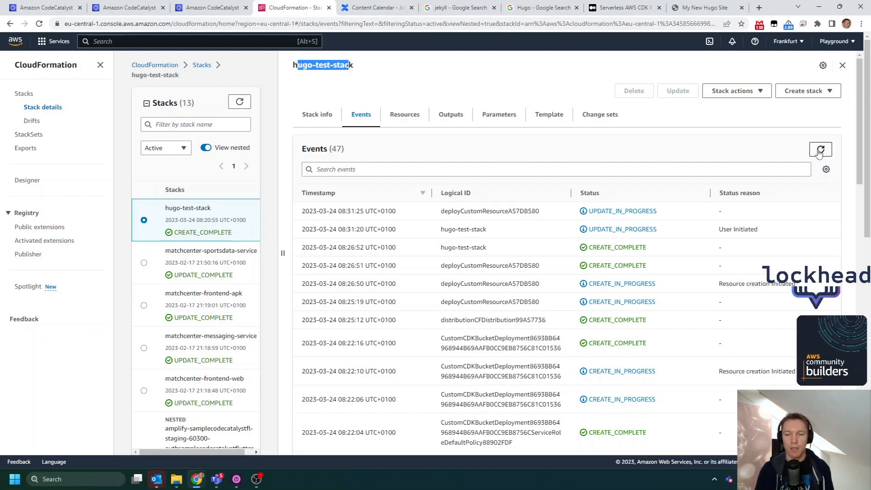
pyautogui.click(820, 153)
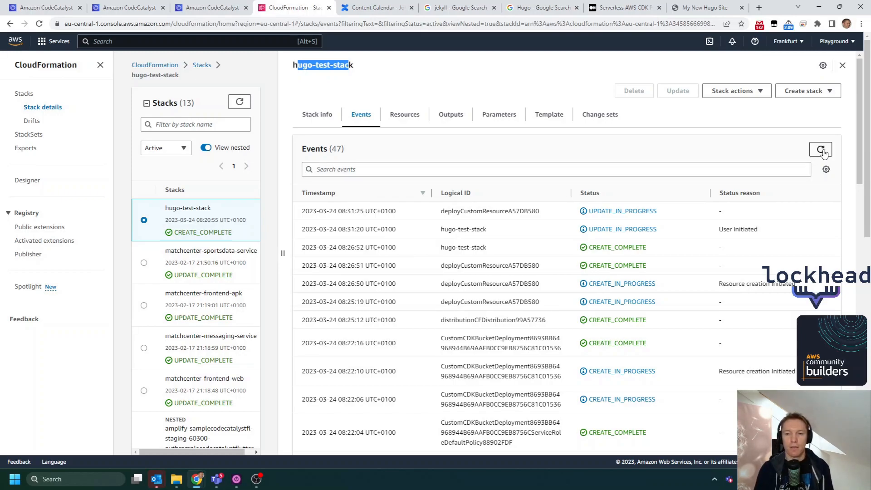
pyautogui.click(823, 150)
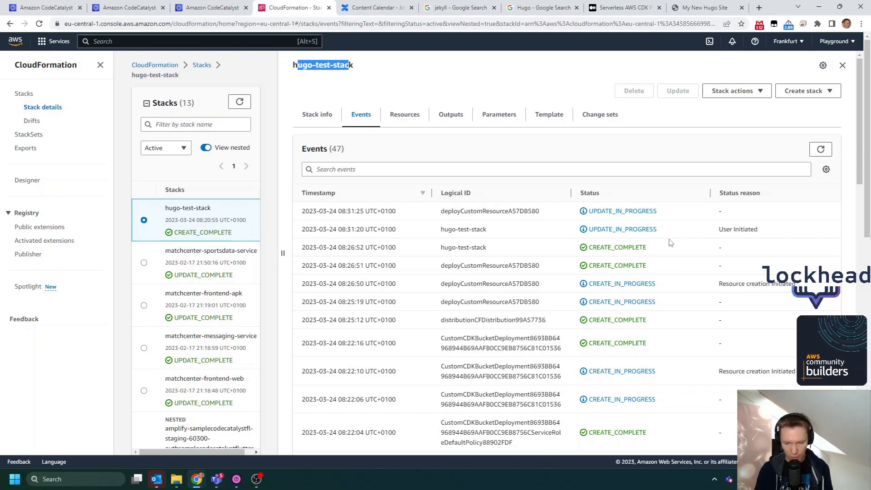
pyautogui.click(815, 157)
pyautogui.click(73, 8)
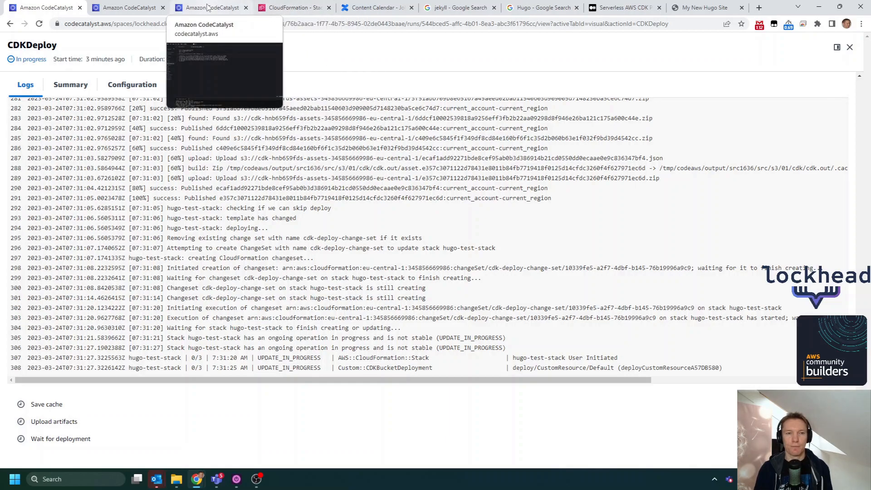
pyautogui.click(293, 7)
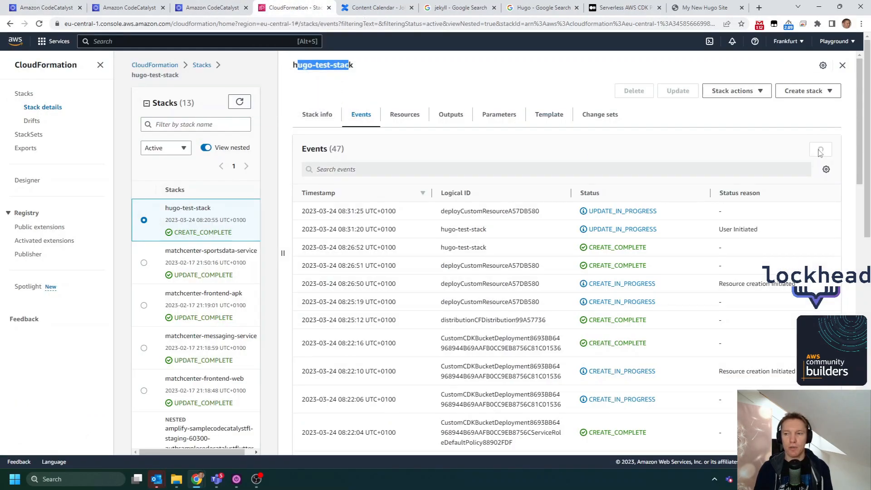
# - Stop the CodeCatalyst Dev Environment from within the Cloud9 IDE, confirm the stop, and close the IDE page
pyautogui.click(202, 7)
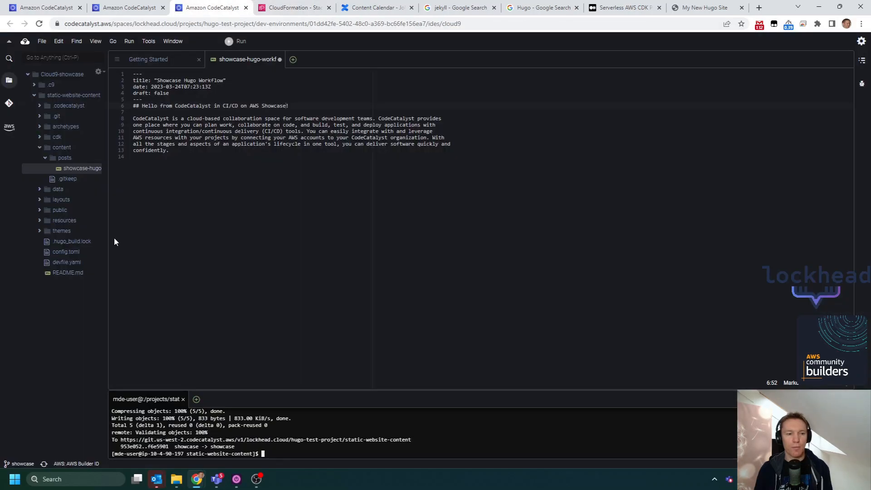
pyautogui.click(11, 124)
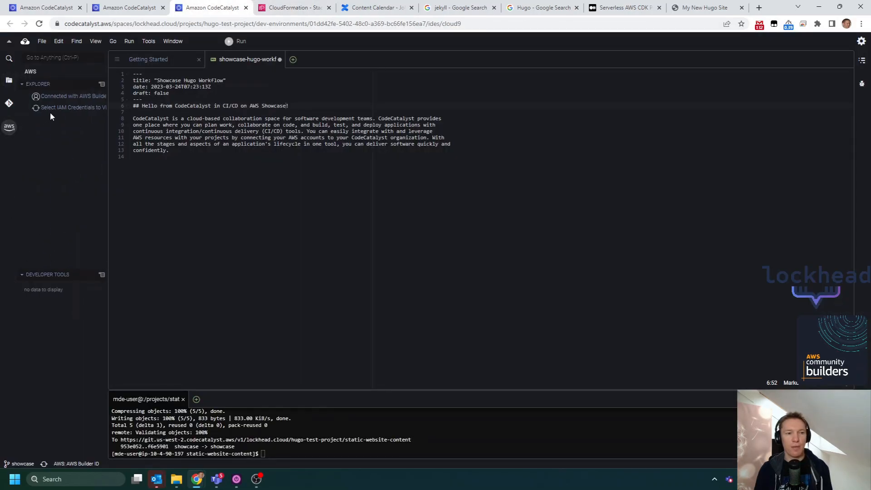
pyautogui.click(66, 298)
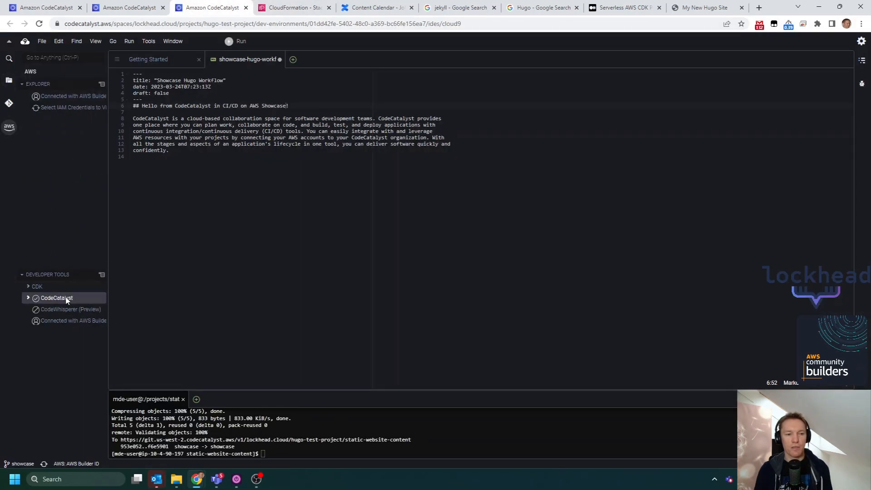
pyautogui.click(28, 298)
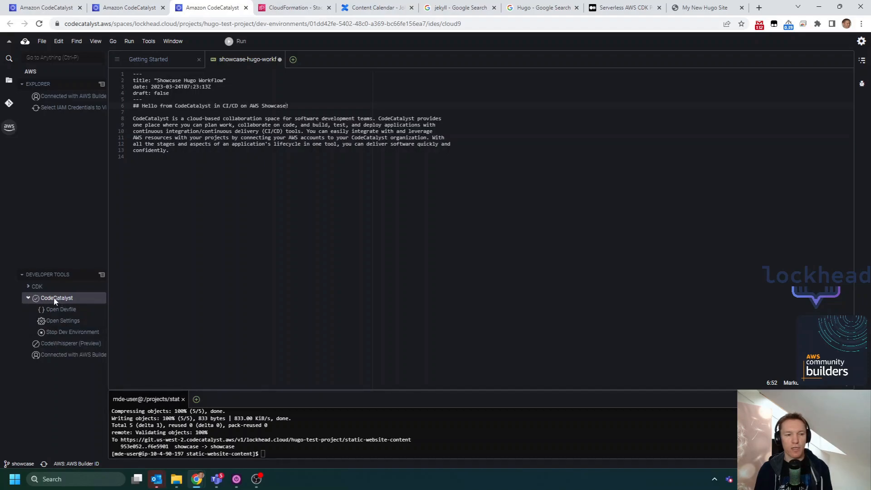
pyautogui.click(68, 332)
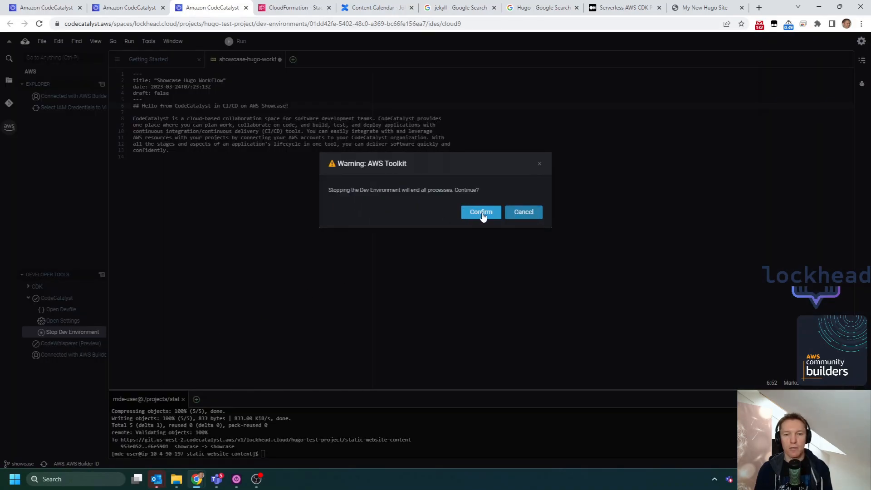
pyautogui.click(485, 215)
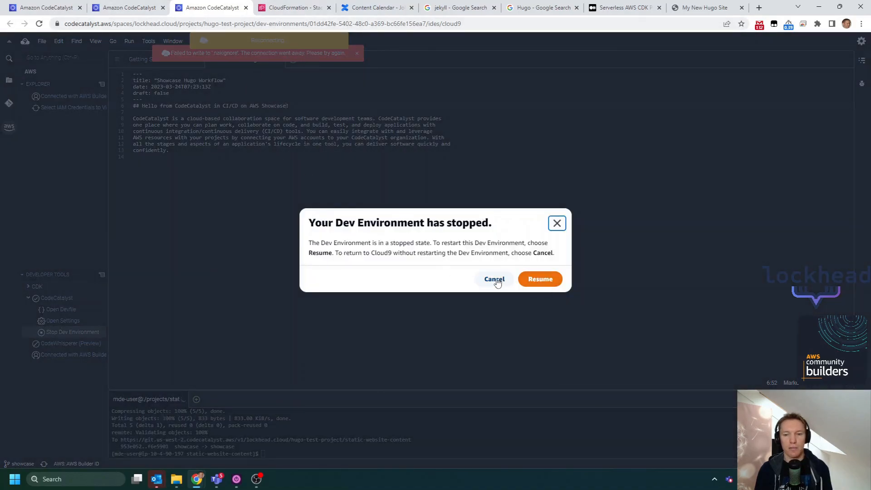
pyautogui.click(245, 8)
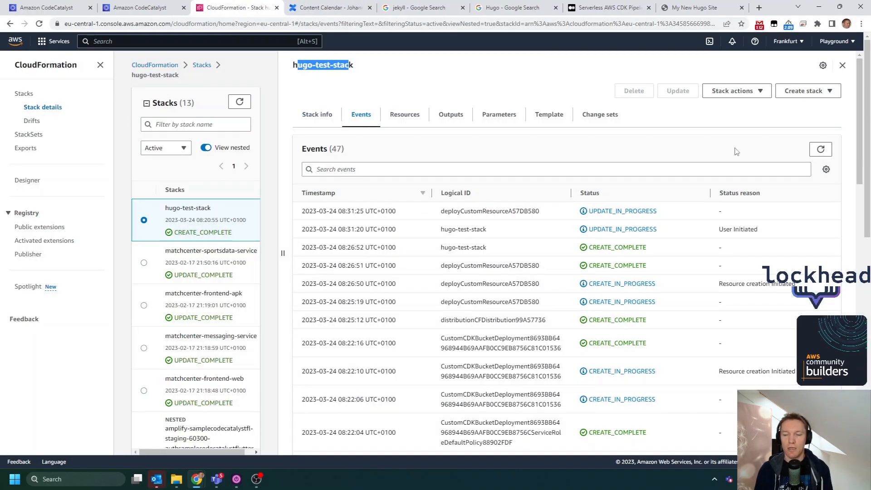
# - Recheck hugo-test-stack's events and the CDKDeploy logs, and compare the timestamps of the update's start and its latest event
pyautogui.click(822, 150)
pyautogui.click(822, 149)
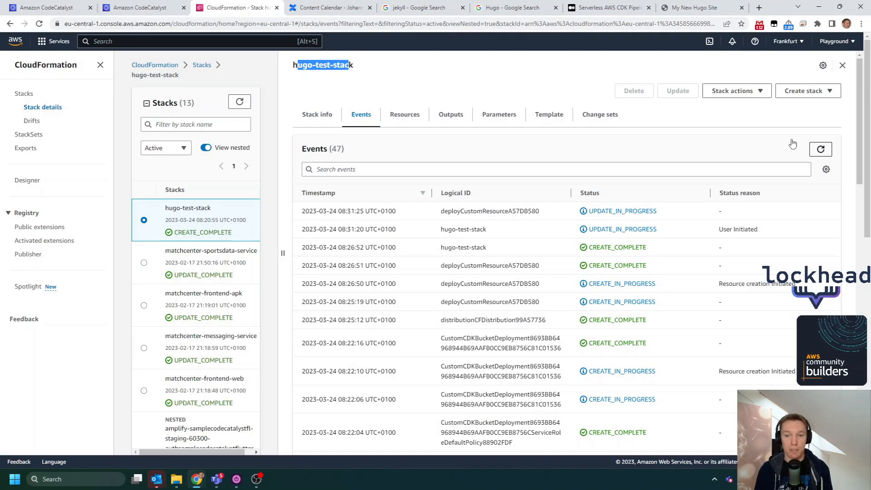
pyautogui.click(69, 5)
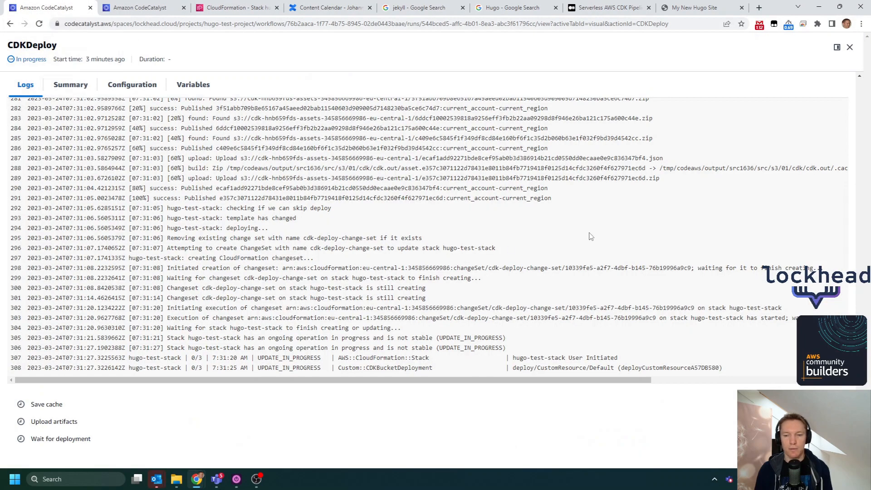
pyautogui.click(227, 10)
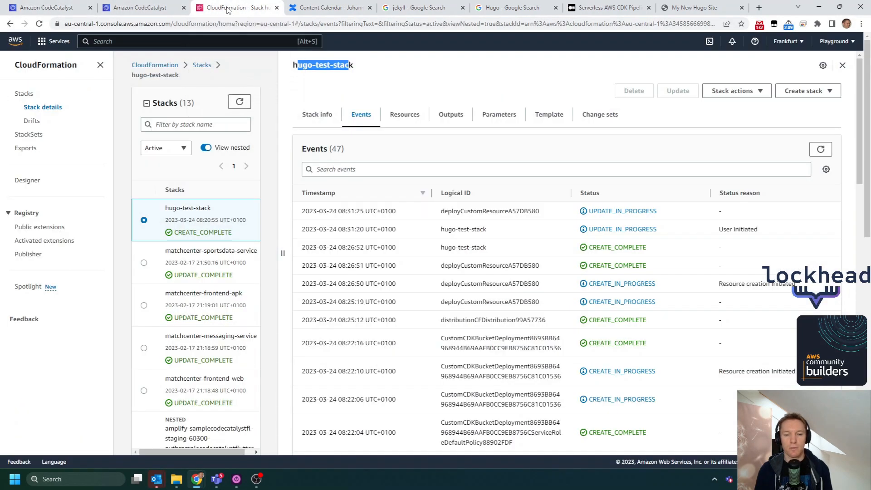
pyautogui.click(825, 151)
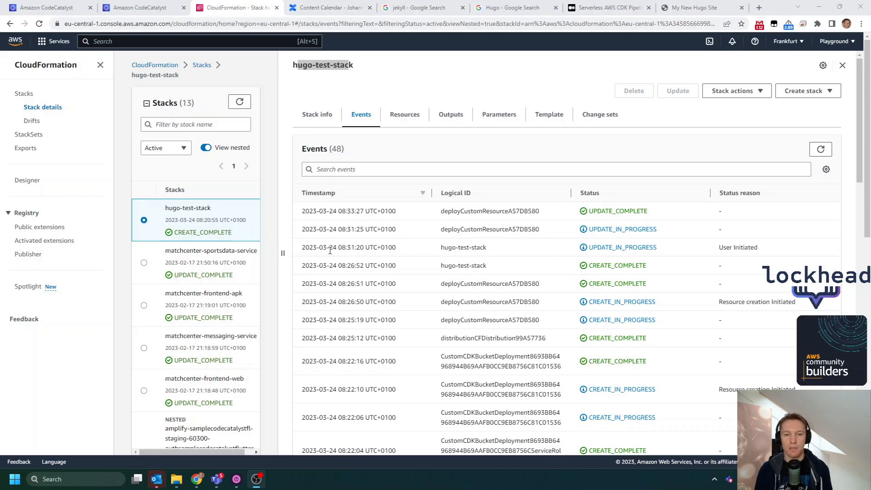
pyautogui.moveTo(338, 247); pyautogui.dragTo(364, 248)
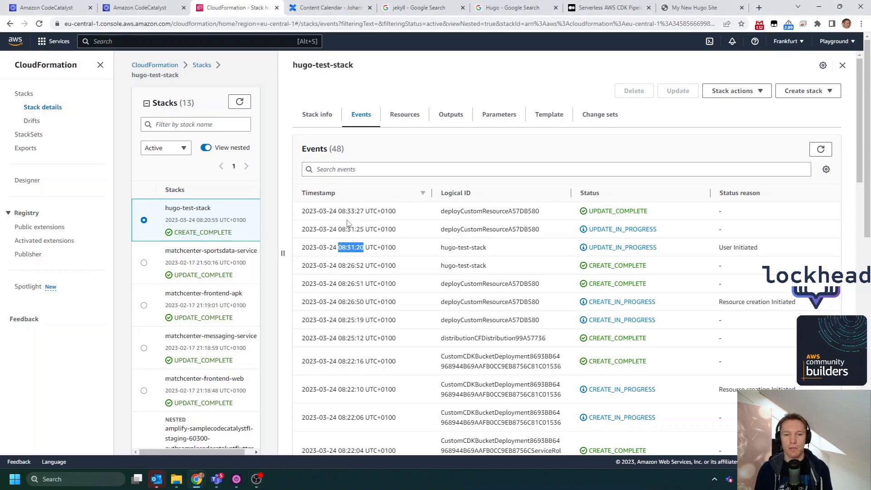
pyautogui.moveTo(340, 211); pyautogui.dragTo(362, 210)
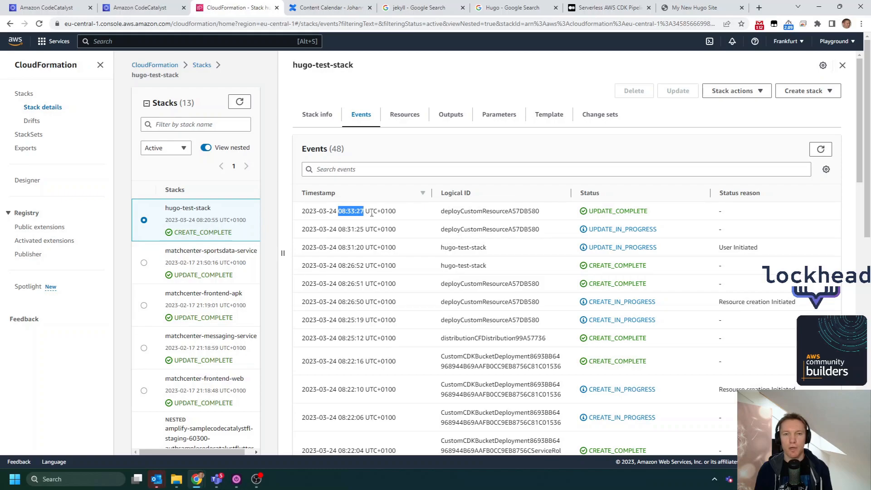
# - Review the Showcase Hugo Workflow entry on the deployed My New Hugo Site page and open its full post
pyautogui.click(721, 6)
pyautogui.moveTo(174, 23); pyautogui.dragTo(83, 34)
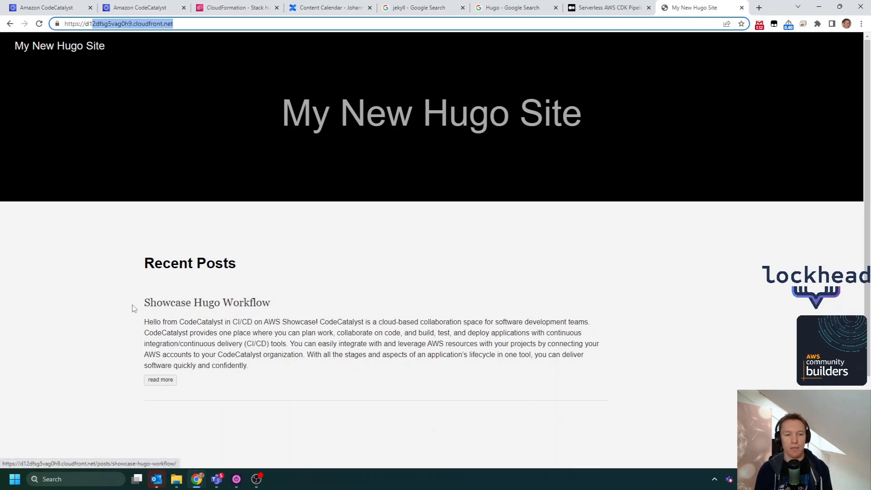
pyautogui.moveTo(134, 309); pyautogui.dragTo(282, 307)
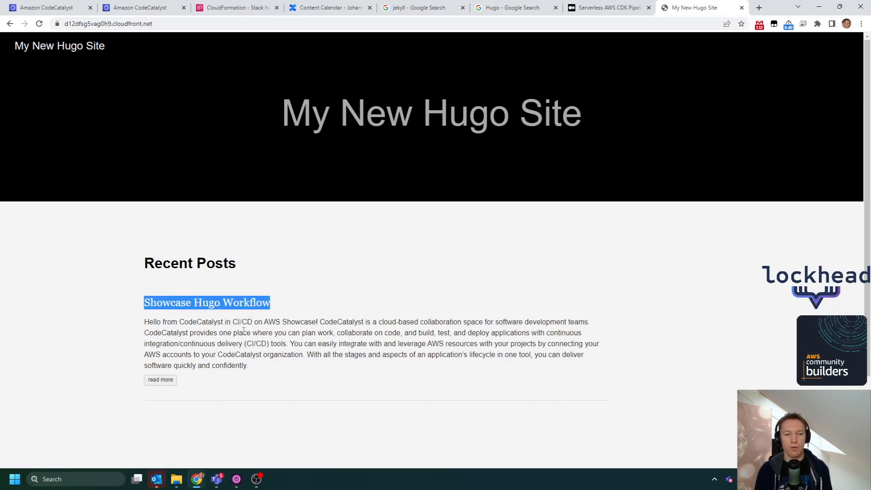
pyautogui.moveTo(146, 323); pyautogui.dragTo(321, 320)
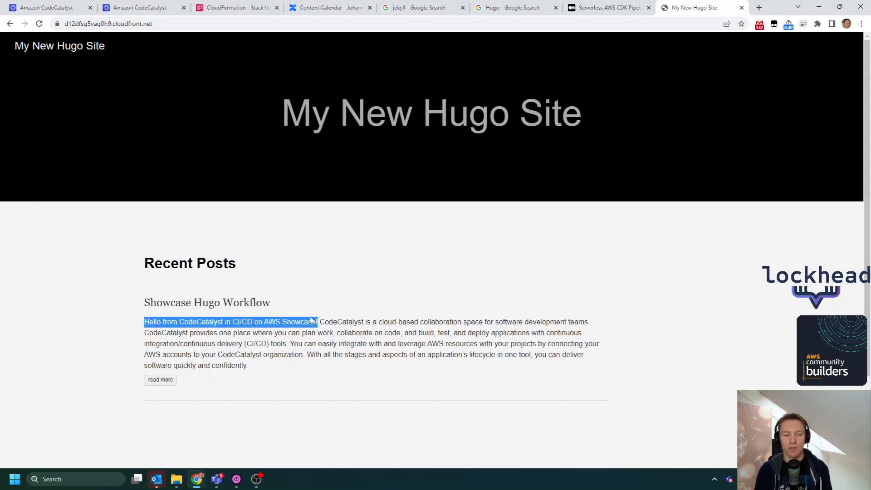
pyautogui.scroll(-1, 226, 375)
pyautogui.click(164, 335)
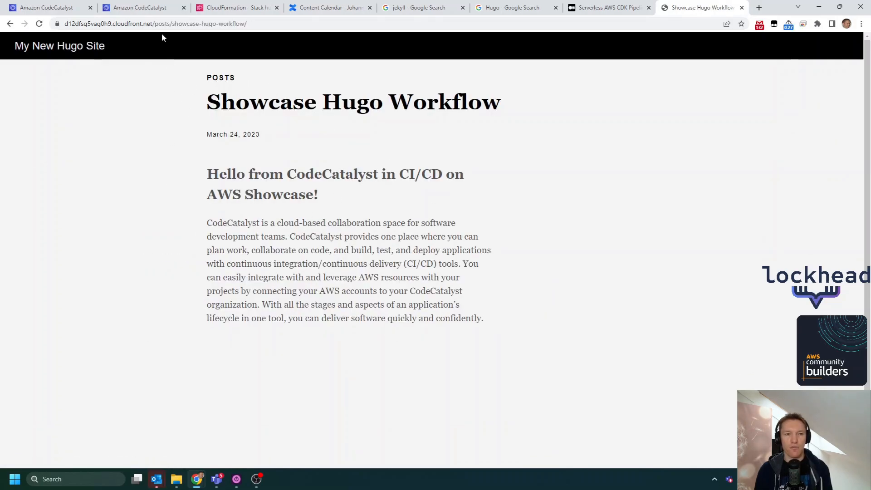
# - Inspect the Showcase Hugo Workflow post's URL path, its publication date and its "Hello from CodeCatalyst" heading
pyautogui.moveTo(172, 24); pyautogui.dragTo(304, 28)
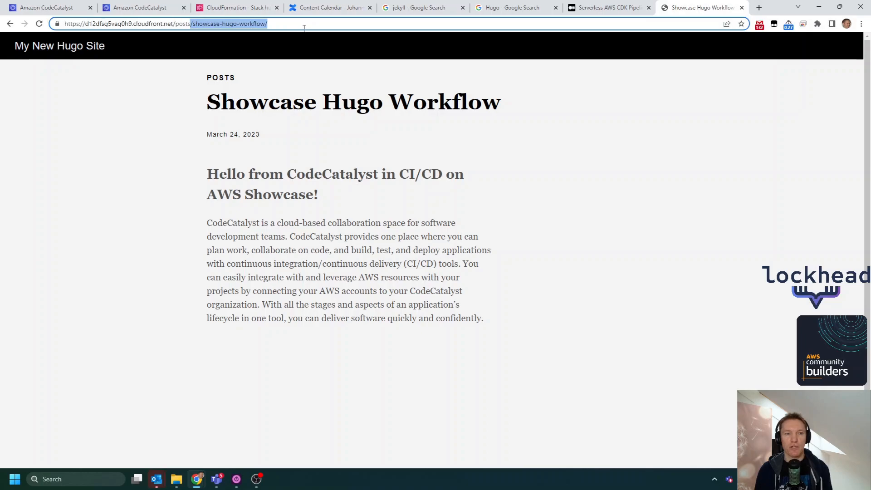
pyautogui.doubleClick(183, 24)
pyautogui.moveTo(268, 137); pyautogui.dragTo(215, 134)
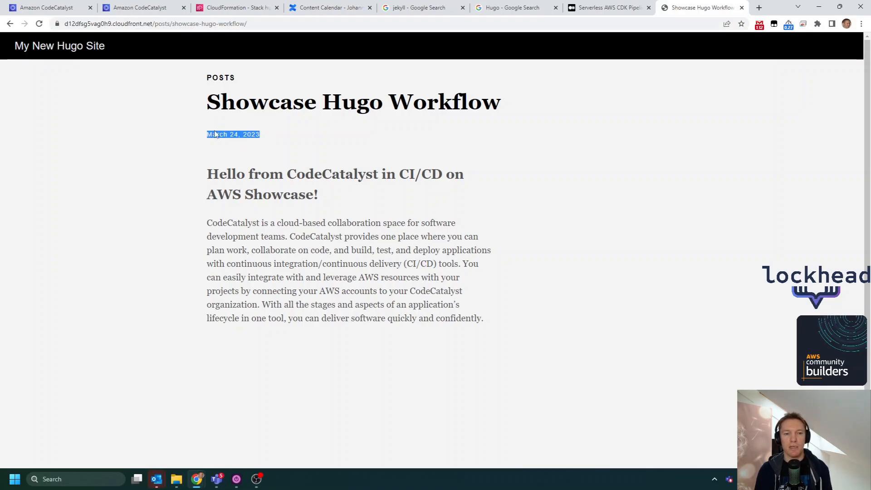
pyautogui.moveTo(344, 207); pyautogui.dragTo(197, 167)
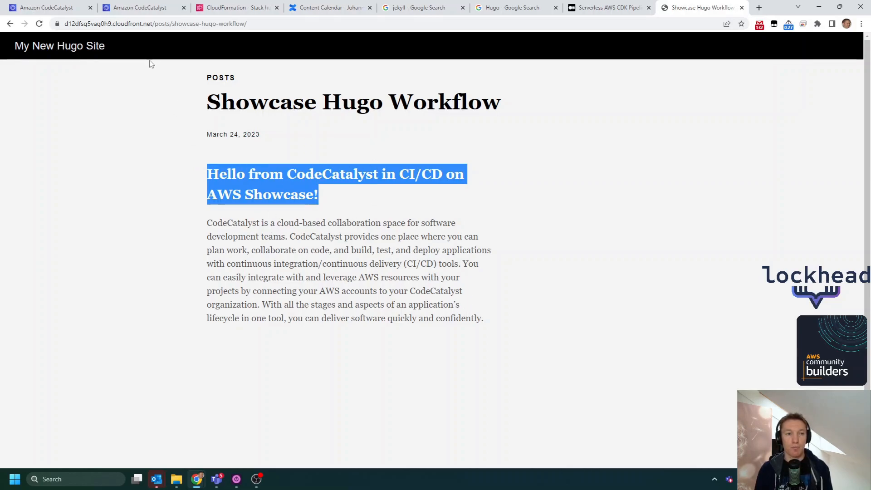
# - Return to CodeCatalyst and close the CDKDeploy action's details to show the Run-544bc workflow diagram
pyautogui.click(59, 5)
pyautogui.click(851, 48)
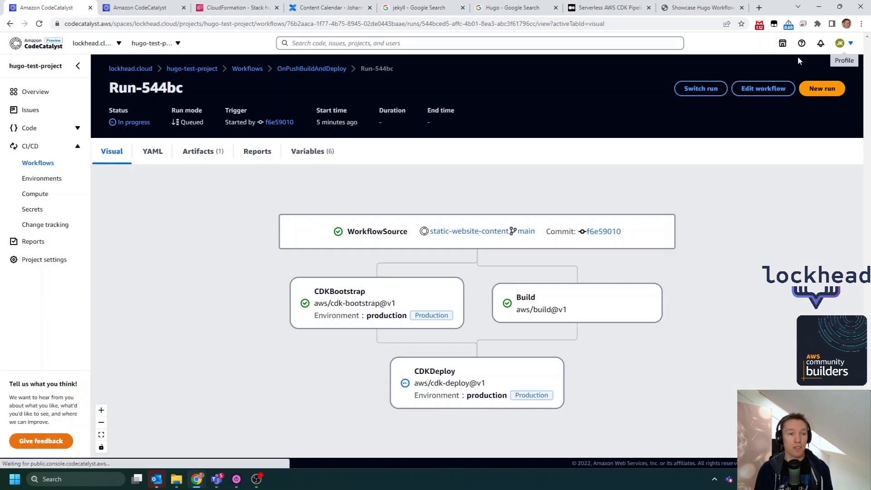